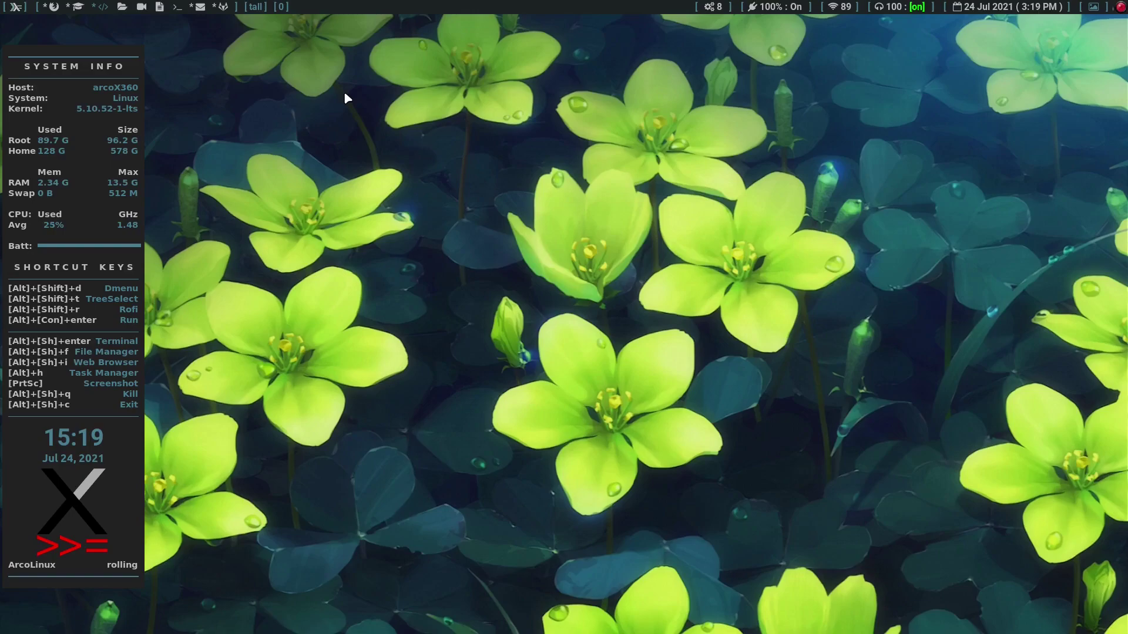
Step: Switch to XMonad workspace 3 with Alt+3 to look for the Brave window
{"action": "key", "text": "alt+3"}
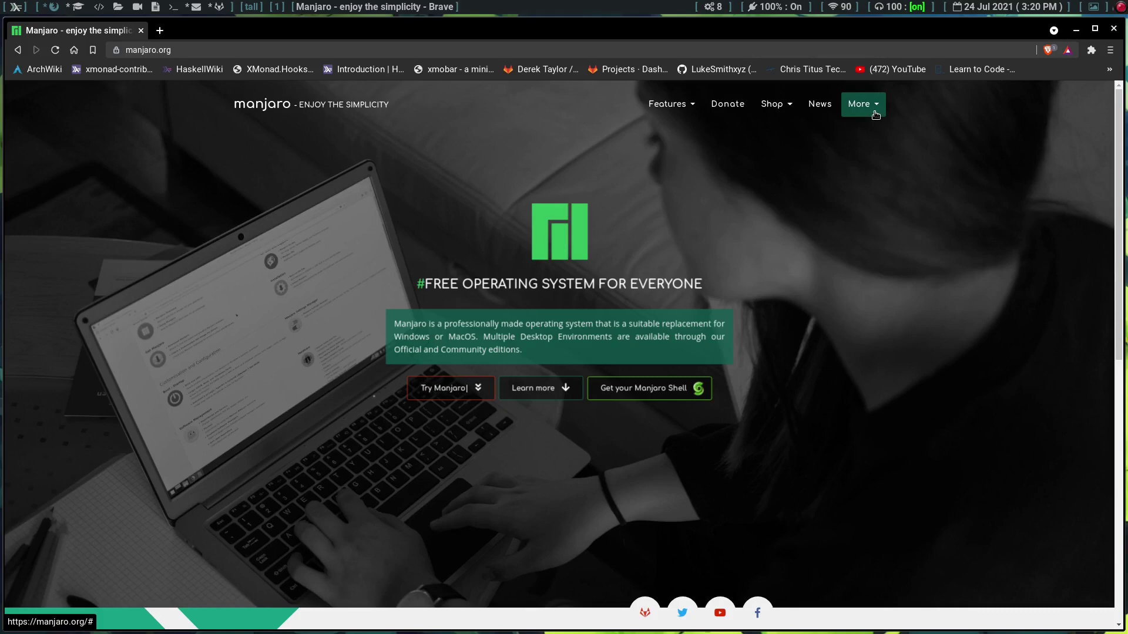
Step: Check the site's More menu, then open the Manjaro Downloads page showing XFCE 21.0.7
{"action": "left_click", "coordinate": [875, 114]}
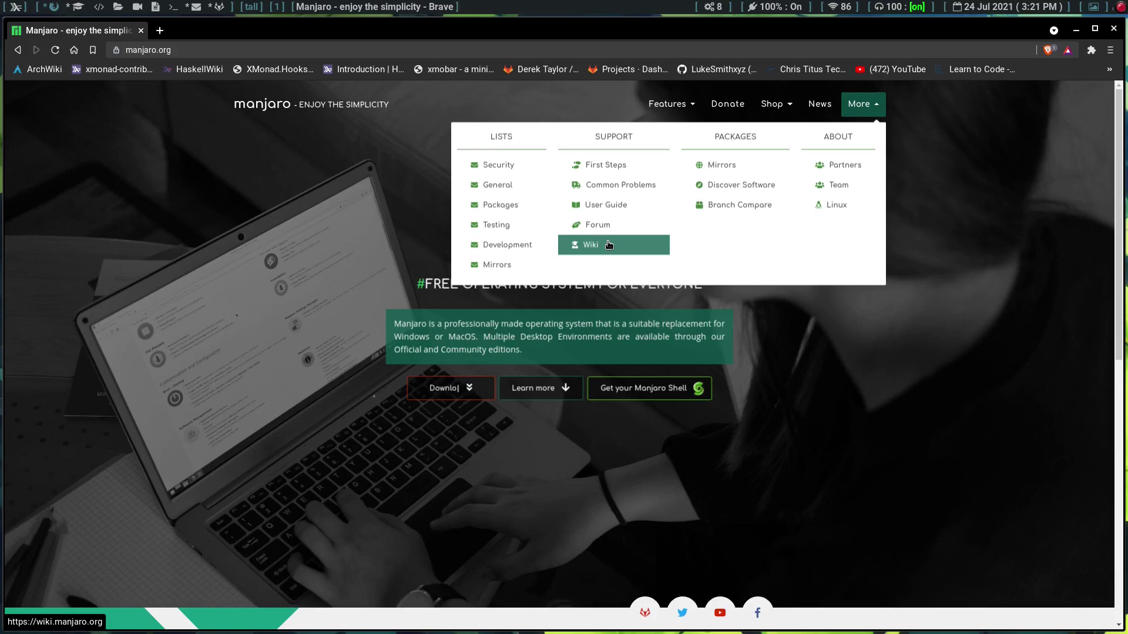
{"action": "left_click", "coordinate": [765, 301]}
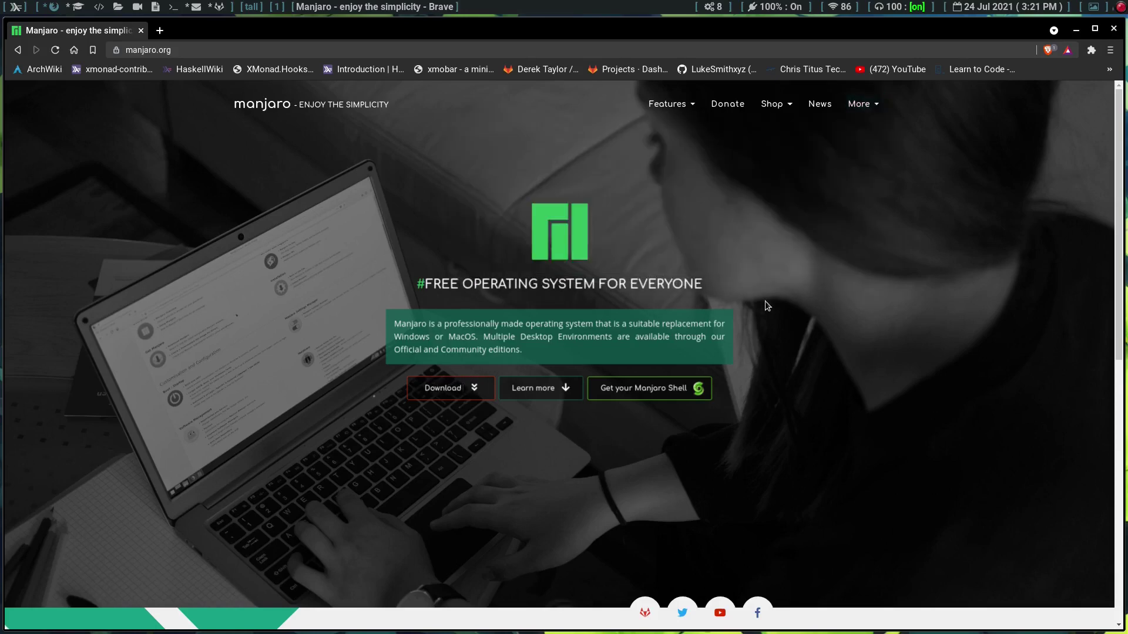
{"action": "left_click", "coordinate": [461, 395]}
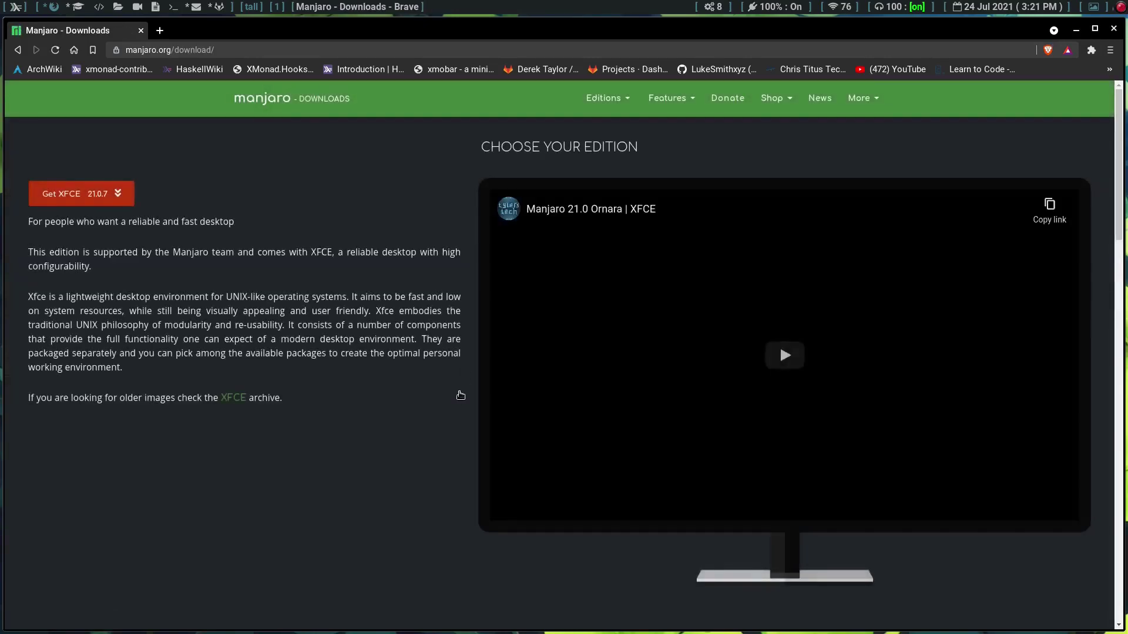
Step: Choose Community > Cinnamon 21.0.7 from the Editions dropdown on the downloads page
{"action": "left_click", "coordinate": [606, 106]}
{"action": "mouse_move", "coordinate": [602, 125]}
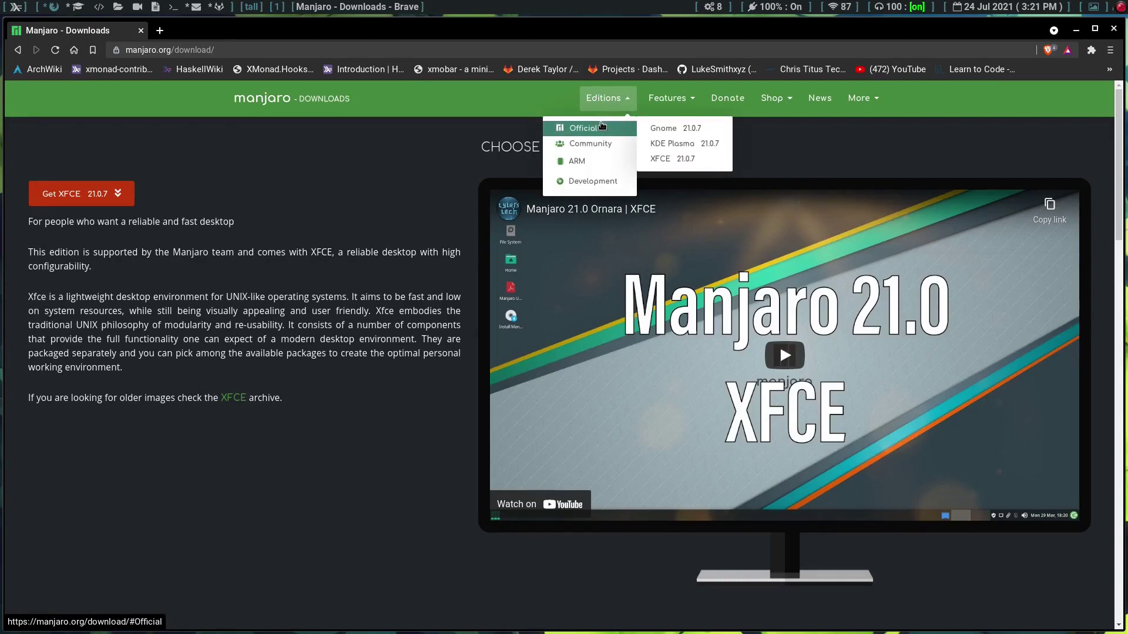
{"action": "mouse_move", "coordinate": [596, 148]}
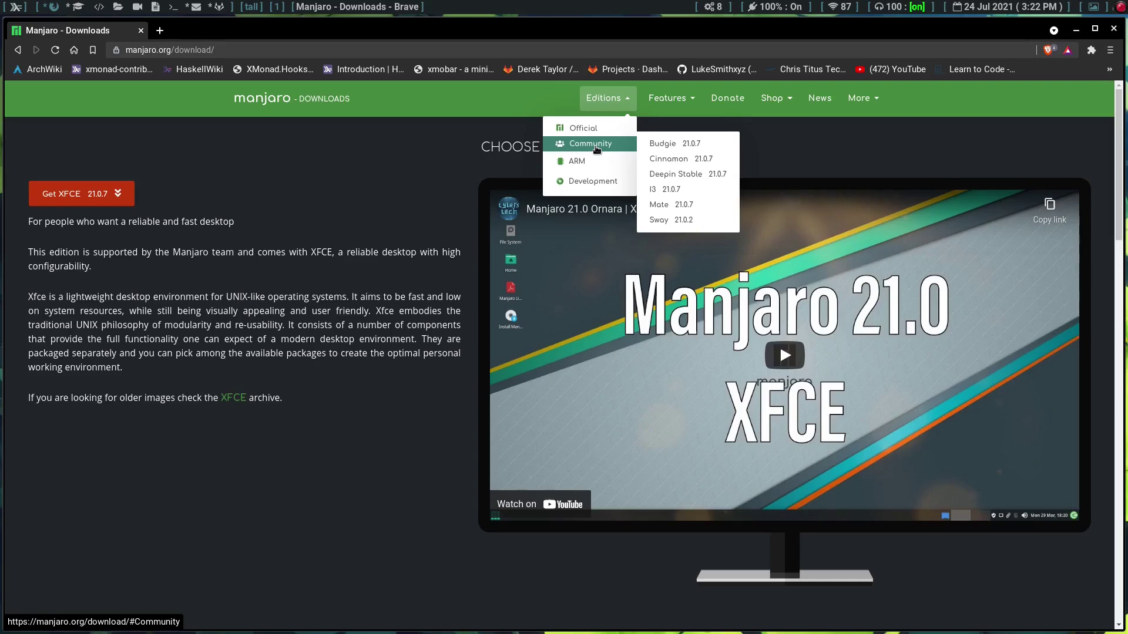
{"action": "left_click", "coordinate": [669, 162]}
Step: Load the Cinnamon 21.0.7 page listing full and Minimal 64-bit downloads
{"action": "left_click", "coordinate": [98, 197]}
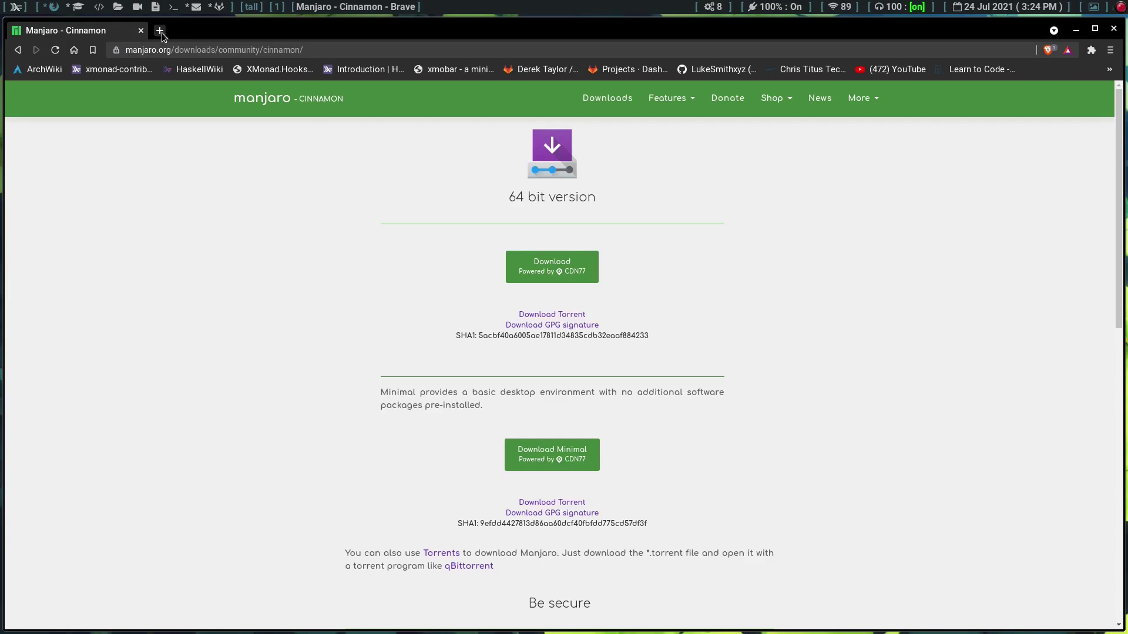
Step: In the QEMU/KVM window, highlight 'Boot with proprietary drivers' in the Manjaro live boot menu
{"action": "key", "text": "super+j"}
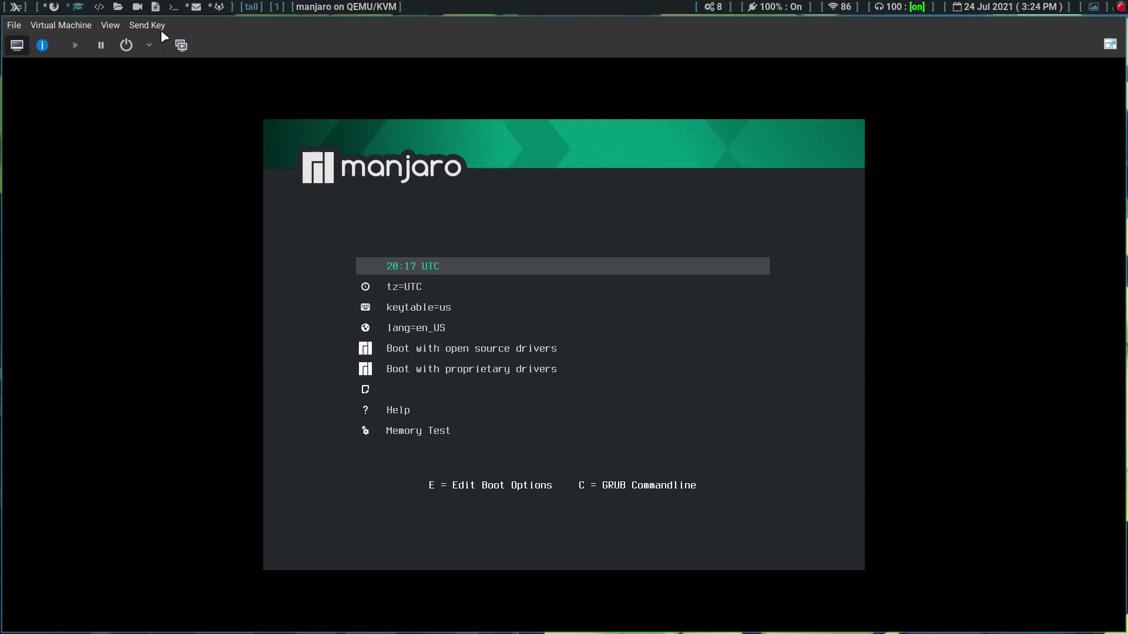
{"action": "key", "text": "Down"}
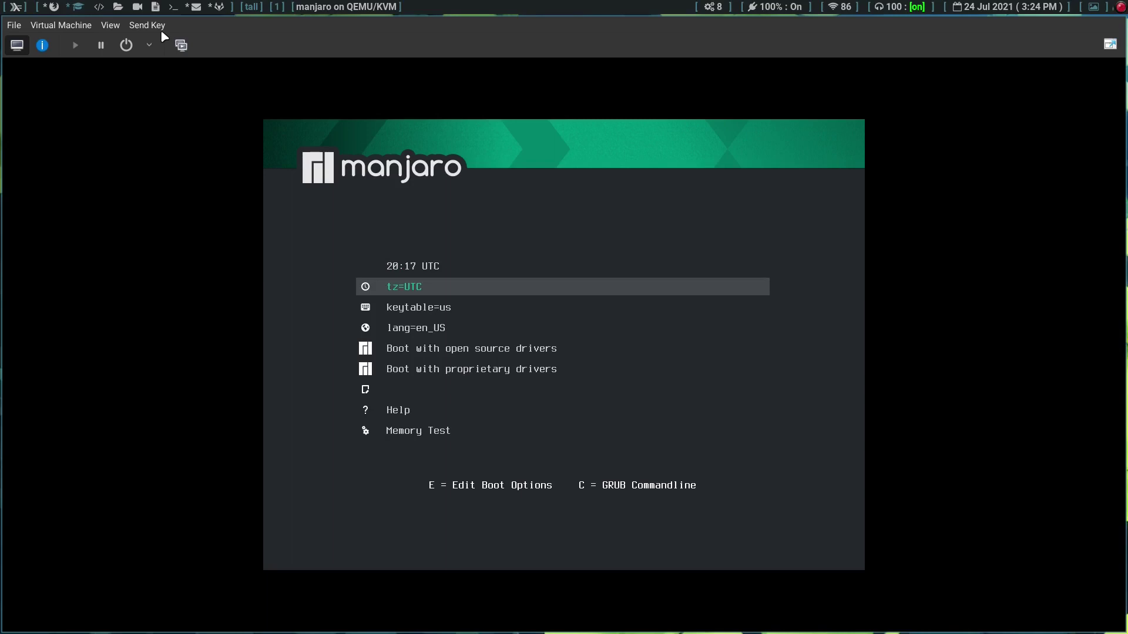
{"action": "key", "text": "Down"}
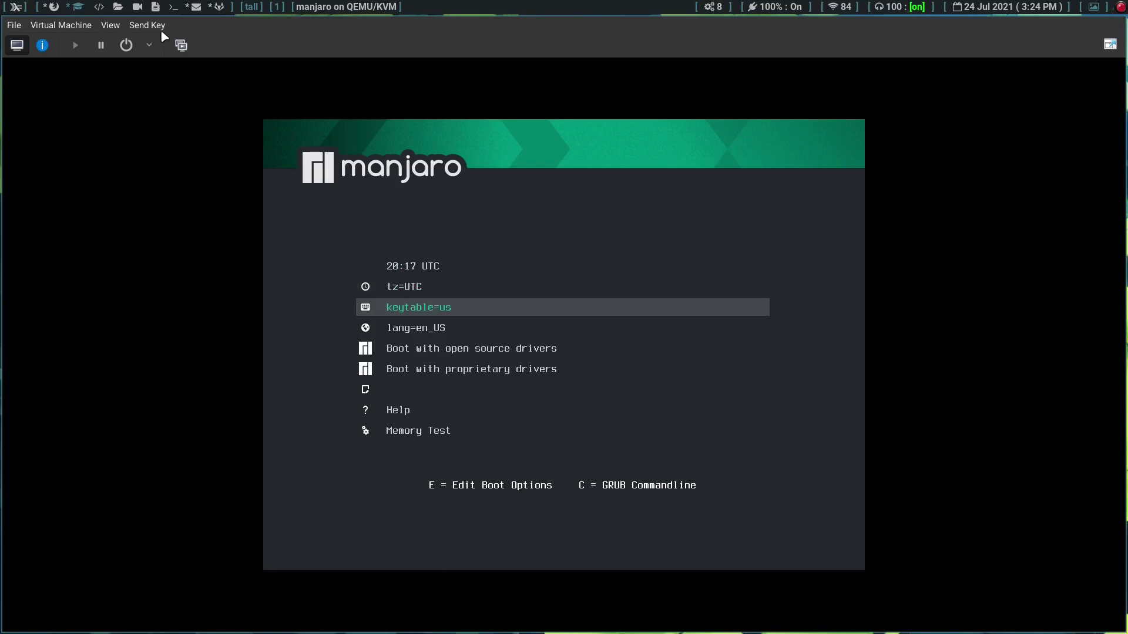
{"action": "key", "text": "Down"}
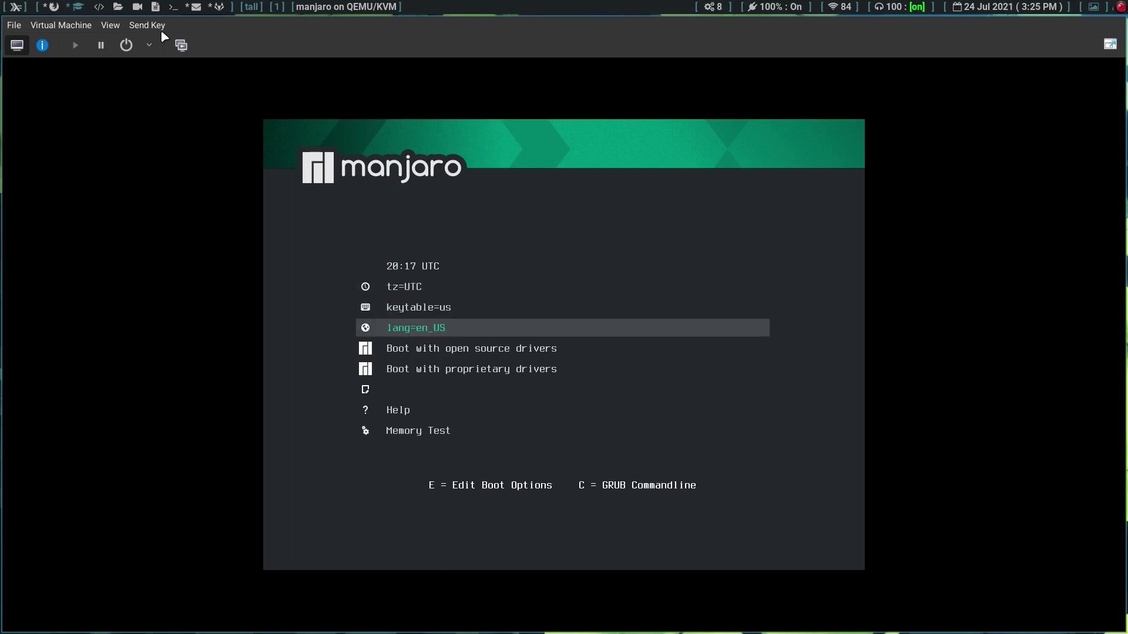
{"action": "key", "text": "Down"}
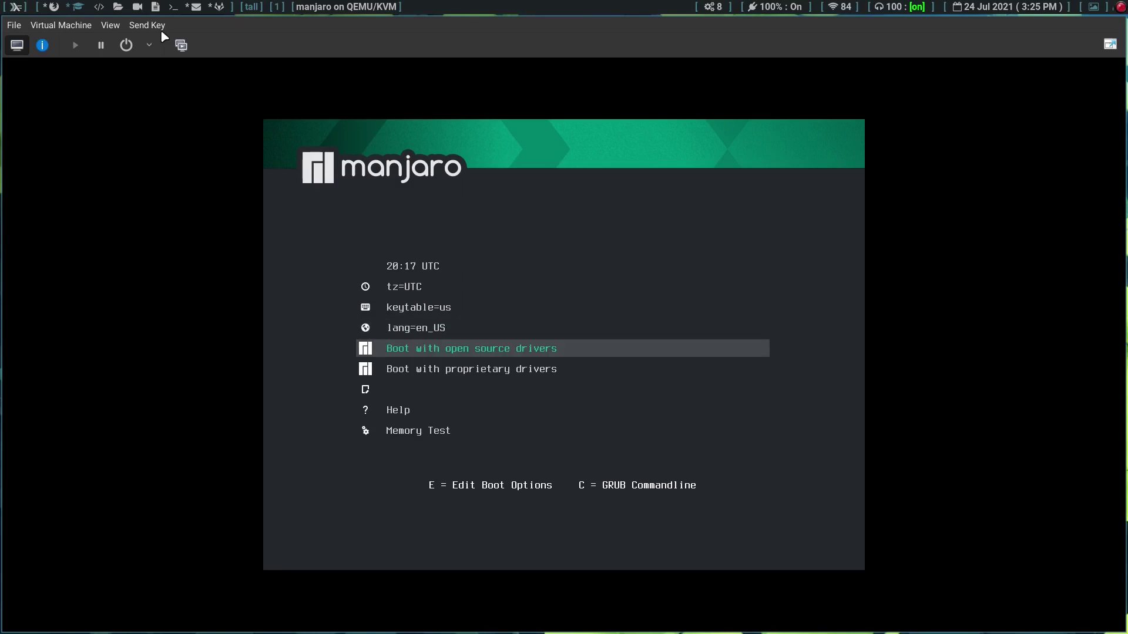
{"action": "key", "text": "Down"}
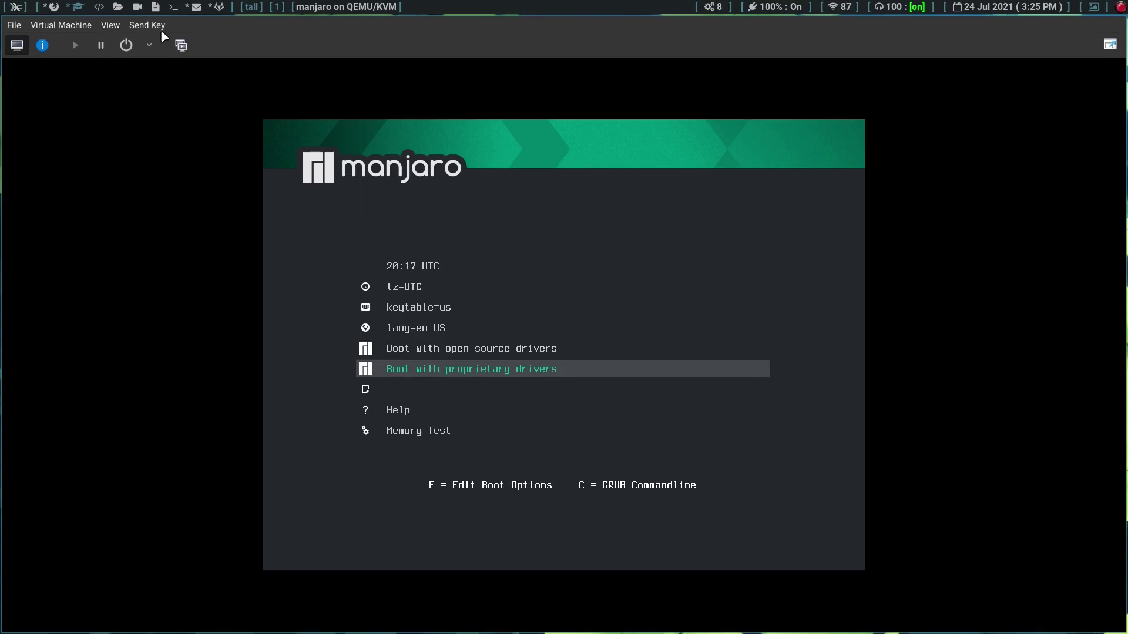
Step: Boot with proprietary drivers, then close the panel style chooser and the video-driver warning
{"action": "key", "text": "Return"}
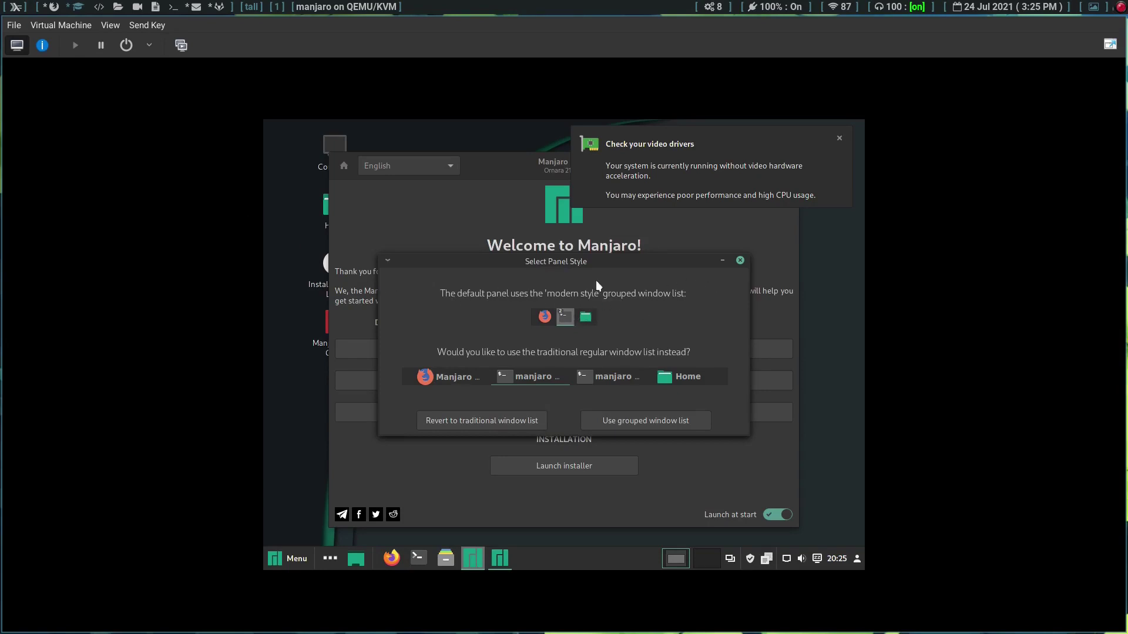
{"action": "left_click", "coordinate": [740, 256]}
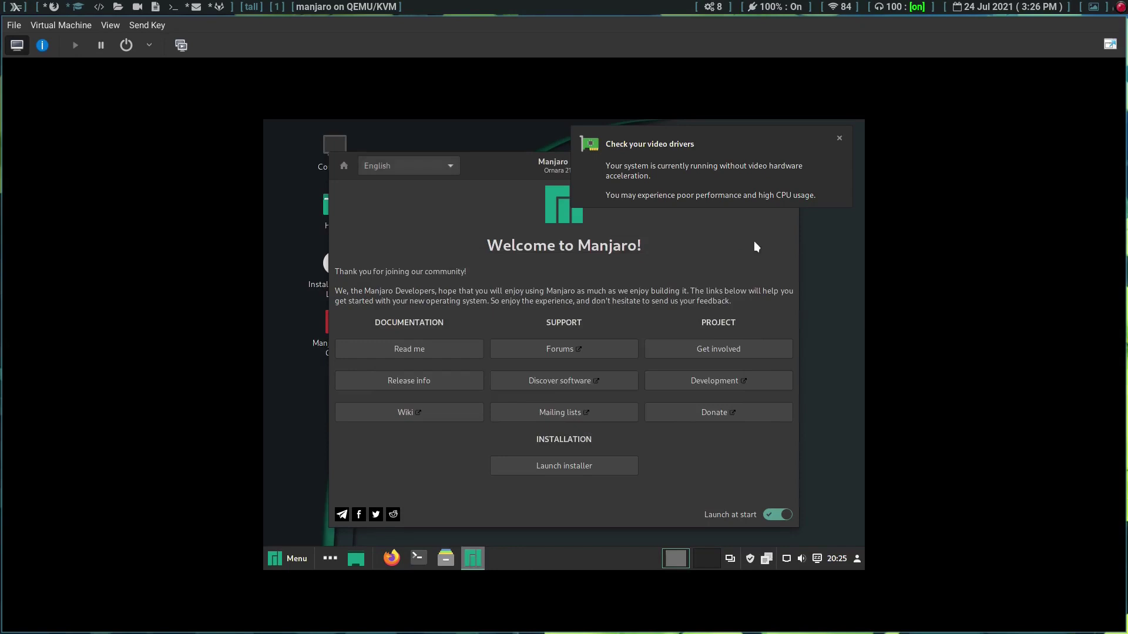
{"action": "left_click", "coordinate": [841, 140]}
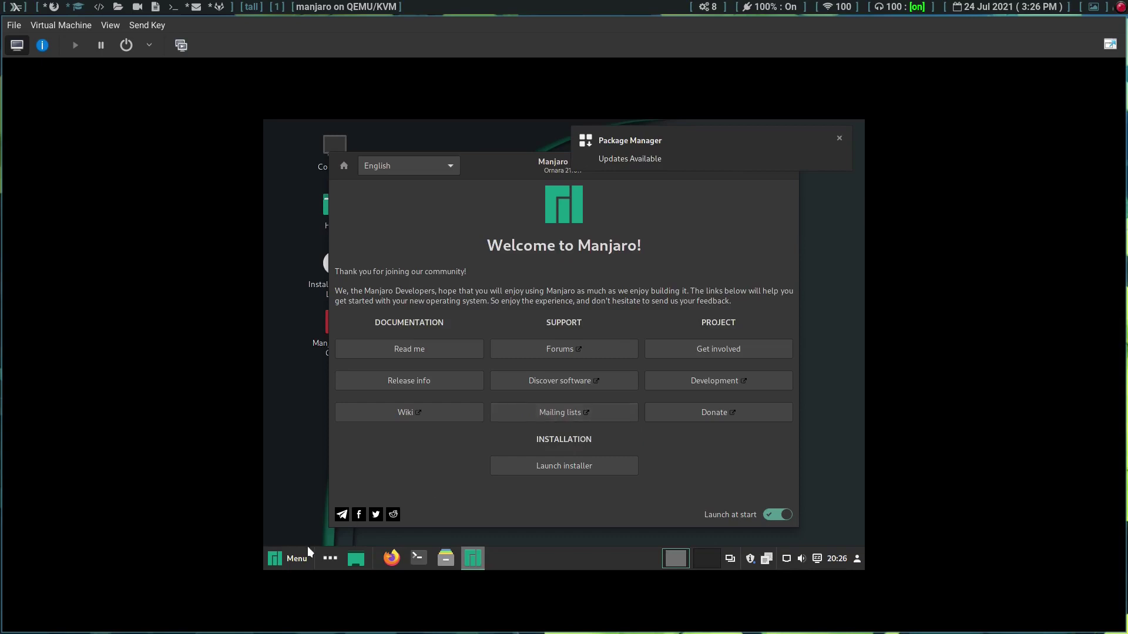
{"action": "left_click", "coordinate": [285, 567]}
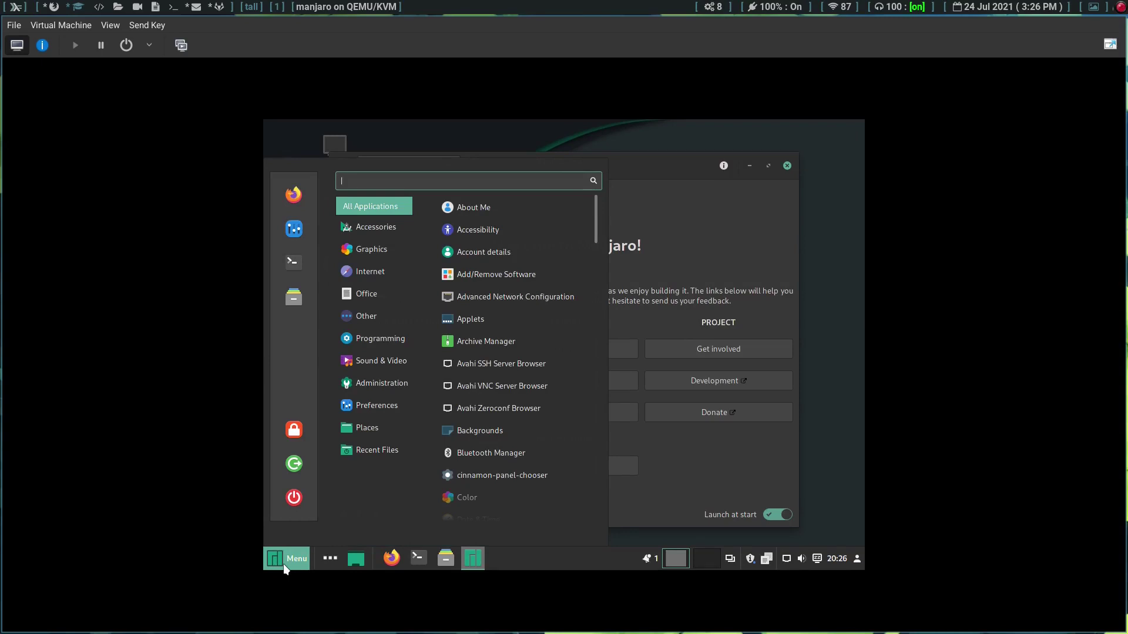
{"action": "type", "text": "gparted"}
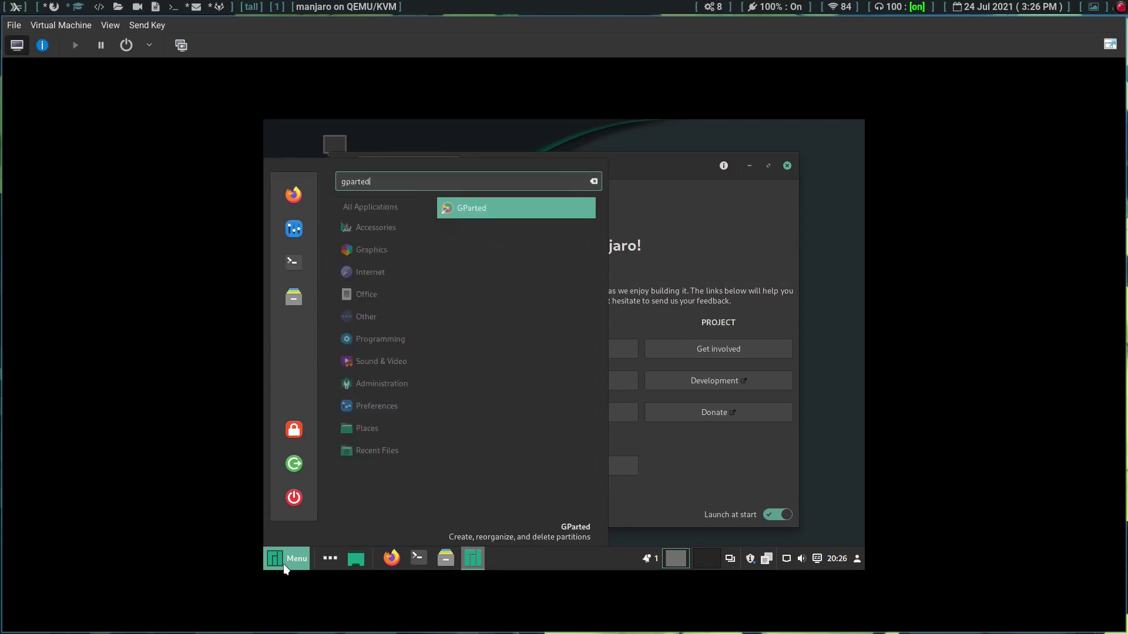
{"action": "key", "text": "Return"}
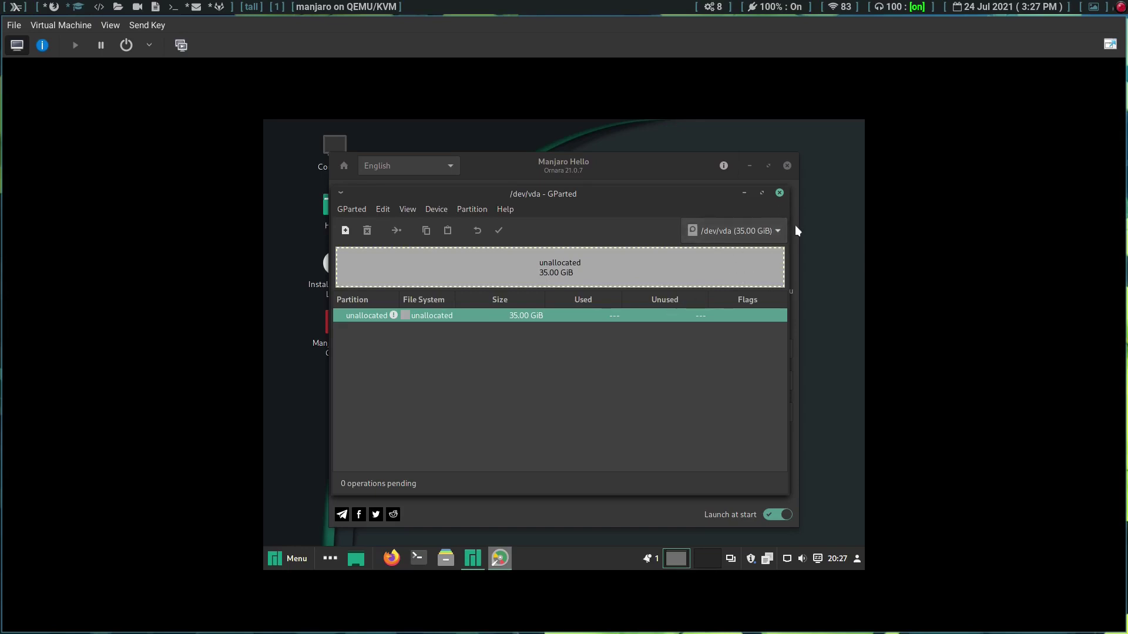
{"action": "left_click", "coordinate": [779, 194]}
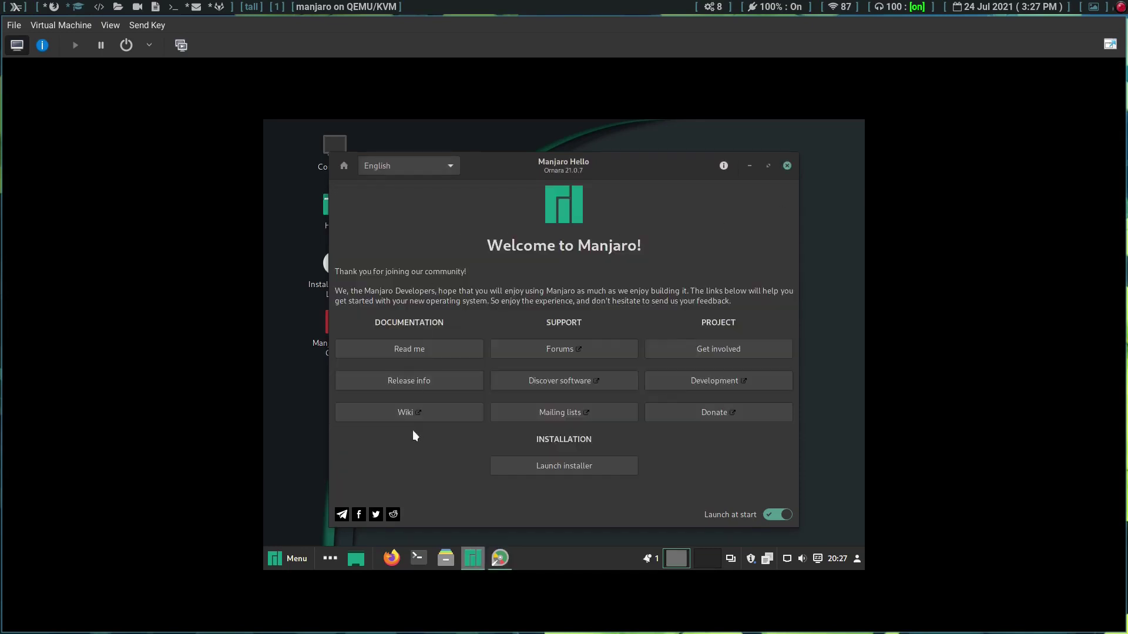
Step: Launch the Manjaro installer, keep American English as the language, and continue to Location
{"action": "left_click", "coordinate": [548, 463]}
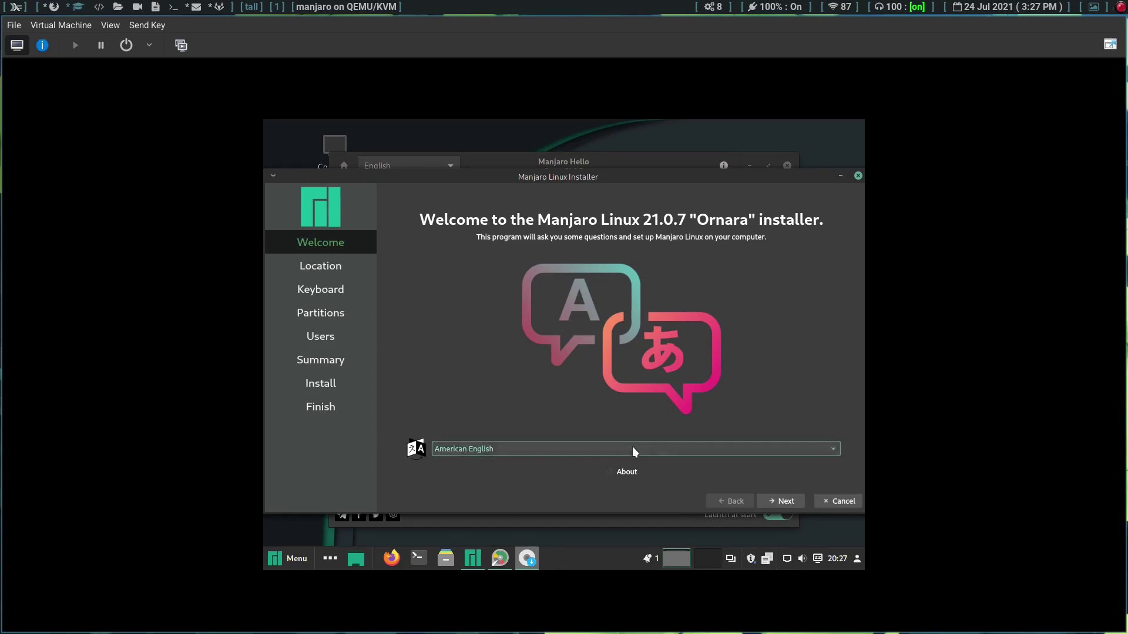
{"action": "left_click", "coordinate": [832, 449]}
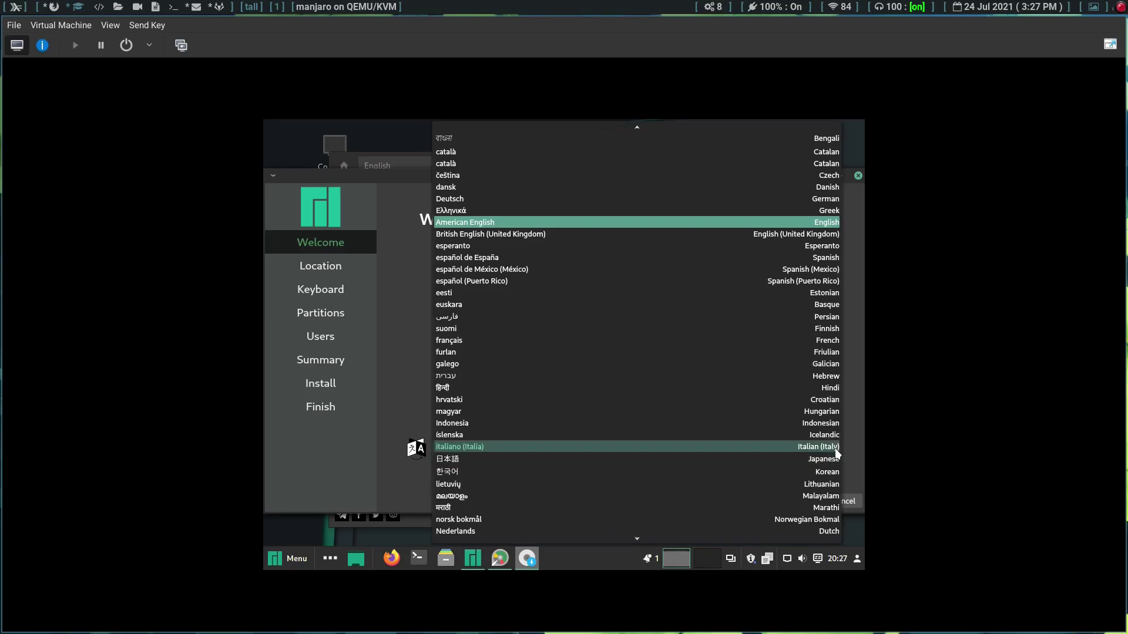
{"action": "left_click", "coordinate": [717, 226]}
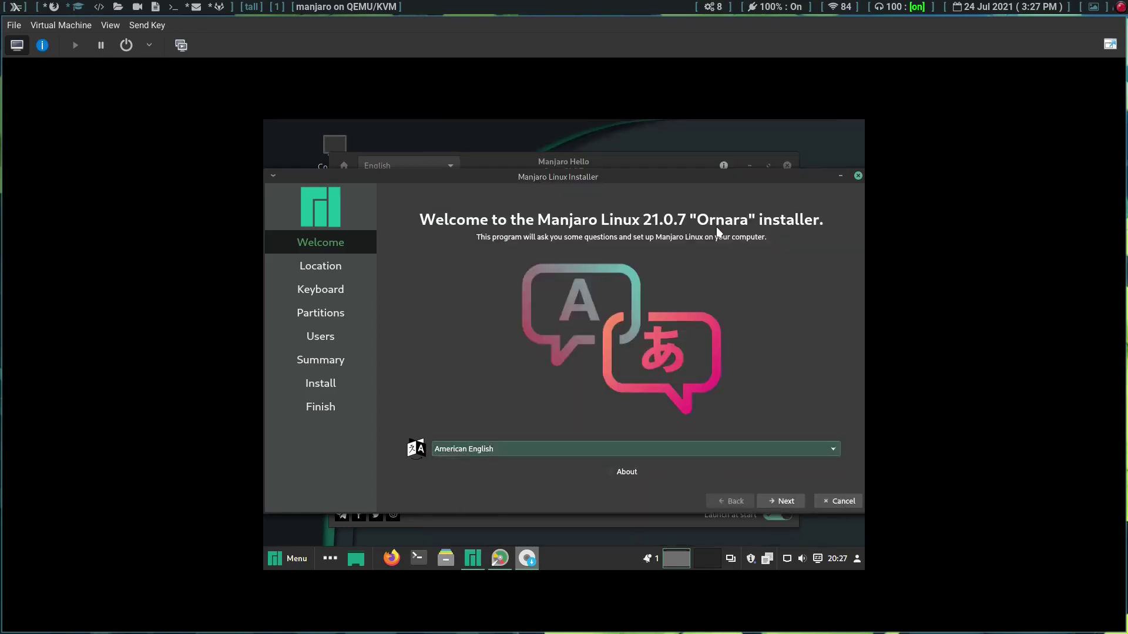
{"action": "left_click", "coordinate": [782, 501]}
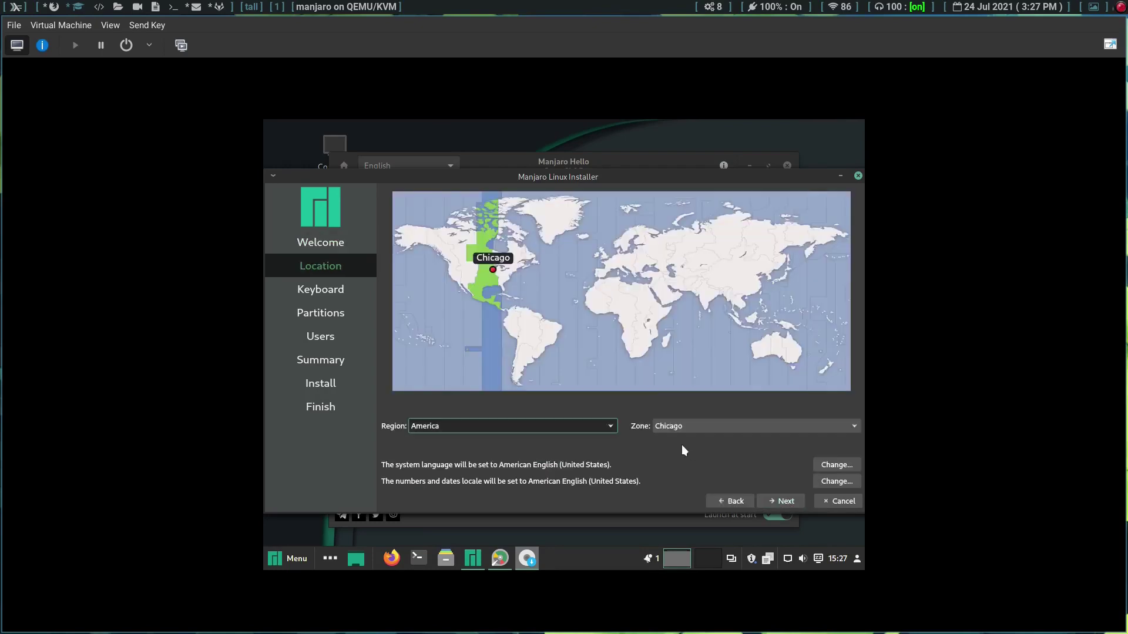
{"action": "left_click", "coordinate": [467, 275]}
{"action": "left_click", "coordinate": [457, 272]}
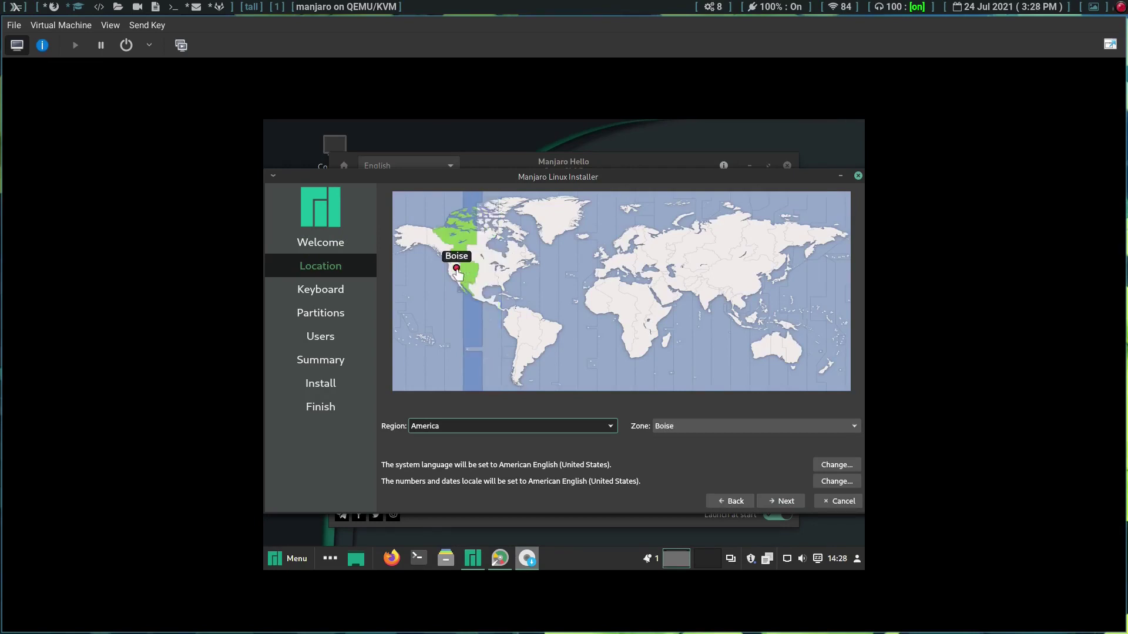
{"action": "left_click", "coordinate": [489, 274]}
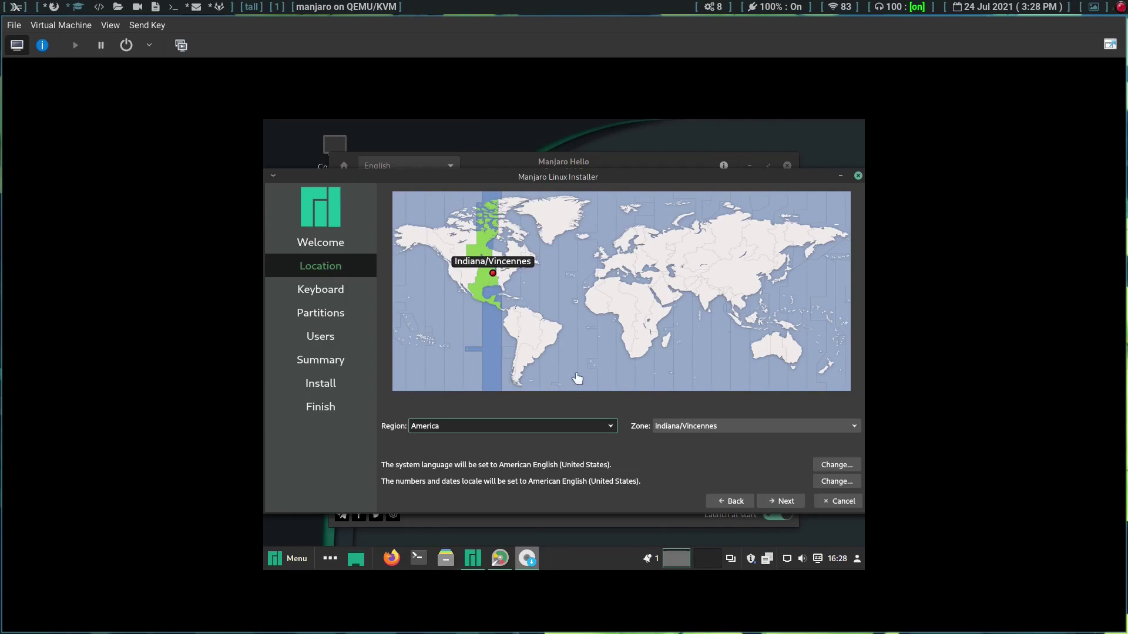
{"action": "left_click", "coordinate": [487, 270]}
{"action": "left_click", "coordinate": [490, 271]}
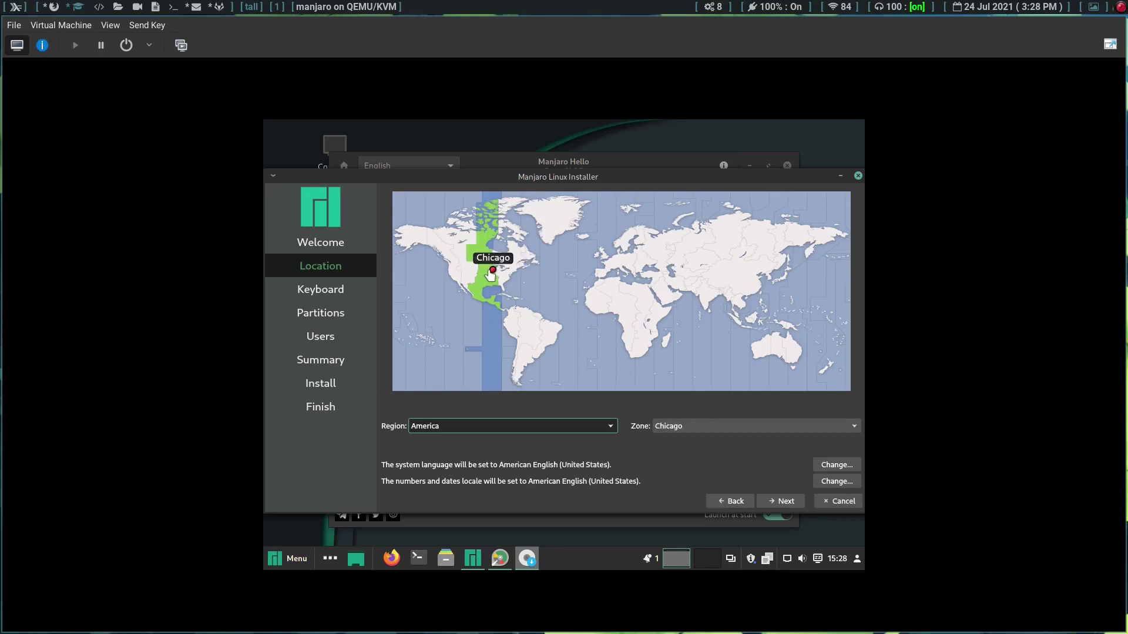
Step: Advance to the Keyboard step and test the English (US) layout by typing, then deleting, letters
{"action": "left_click", "coordinate": [777, 506]}
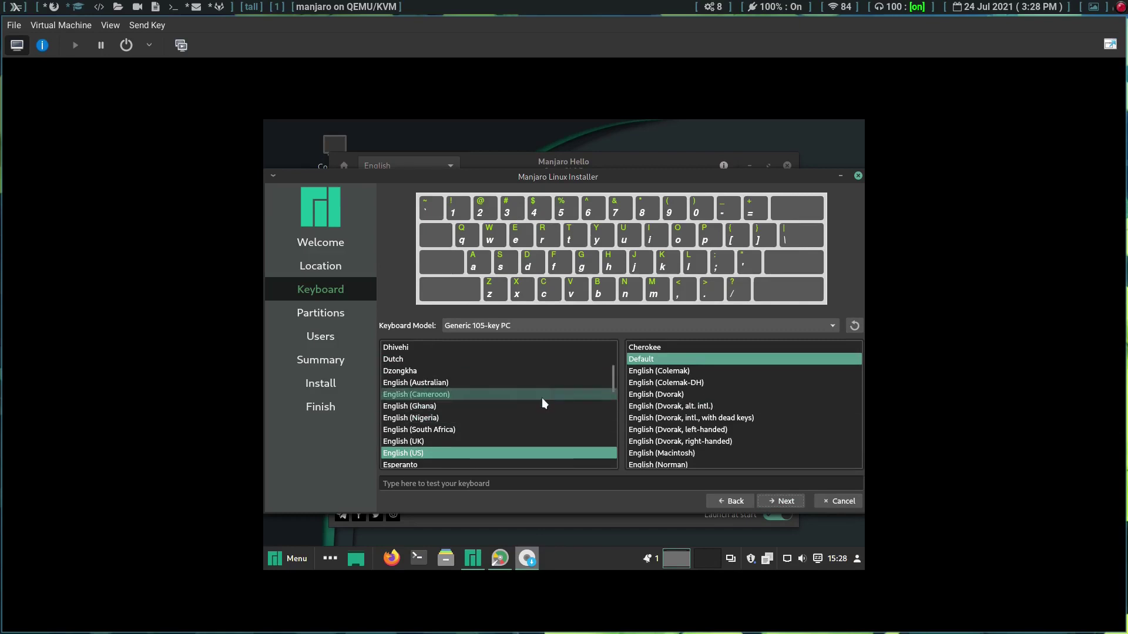
{"action": "left_click", "coordinate": [488, 489]}
{"action": "type", "text": "djeds;elkd"}
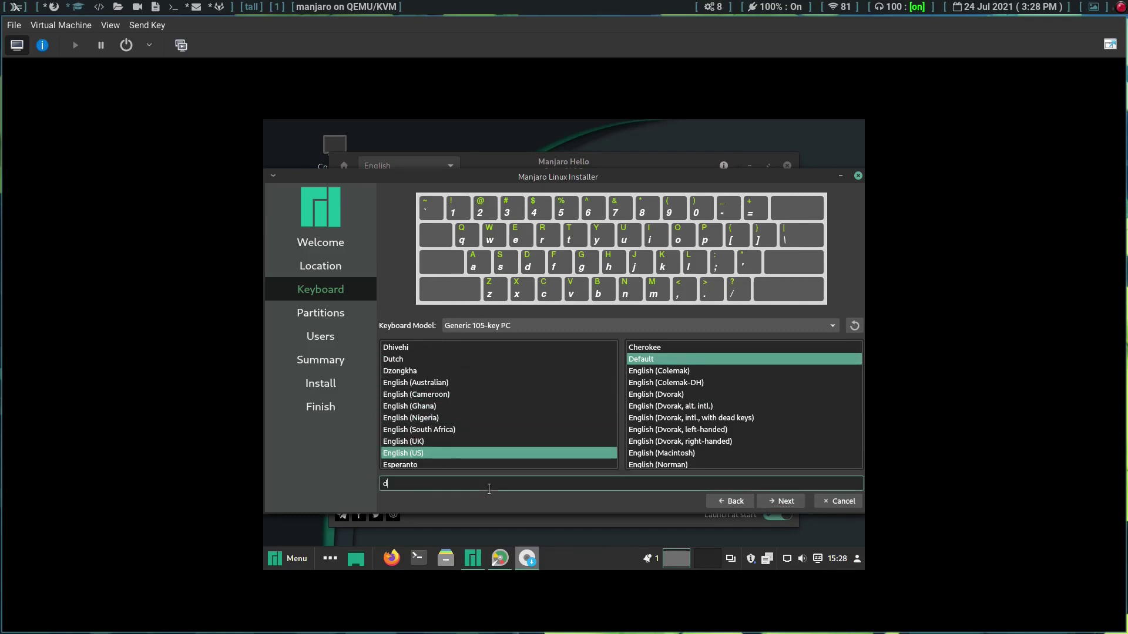
{"action": "key", "text": "BackSpace"}
{"action": "key", "text": "BackSpace"}
{"action": "key", "text": "BackSpace"}
{"action": "key", "text": "BackSpace"}
{"action": "key", "text": "BackSpace"}
{"action": "key", "text": "BackSpace"}
{"action": "key", "text": "BackSpace"}
{"action": "key", "text": "BackSpace"}
{"action": "key", "text": "BackSpace"}
{"action": "key", "text": "BackSpace"}
Step: Go to Partitions and select Erase disk for the 35.0 GiB vda disk
{"action": "left_click", "coordinate": [783, 502]}
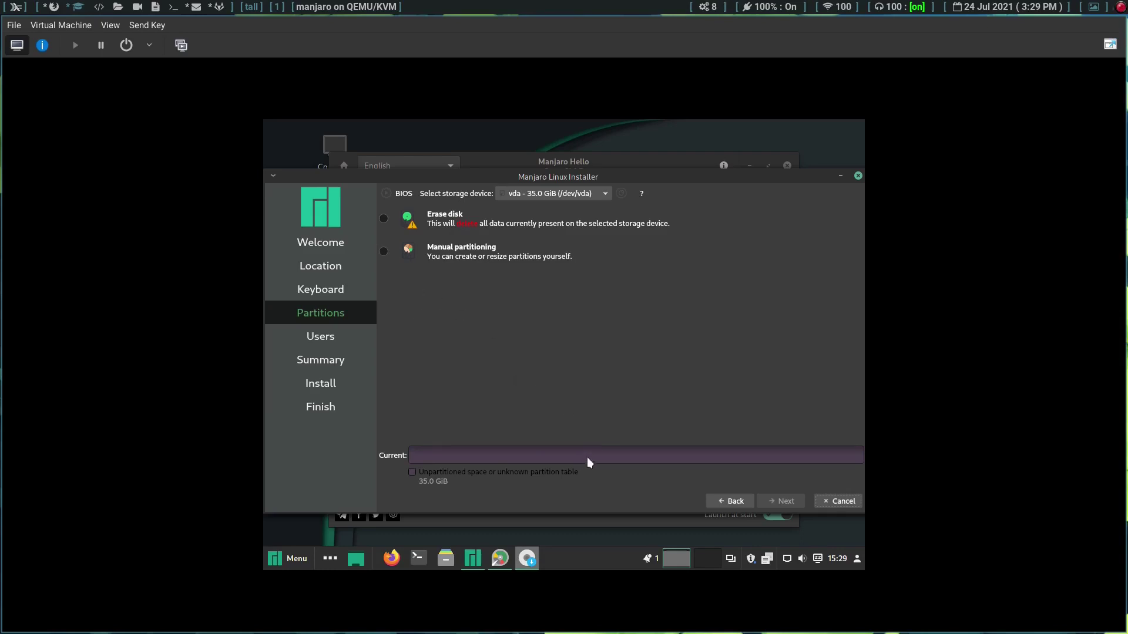
{"action": "left_click", "coordinate": [384, 218]}
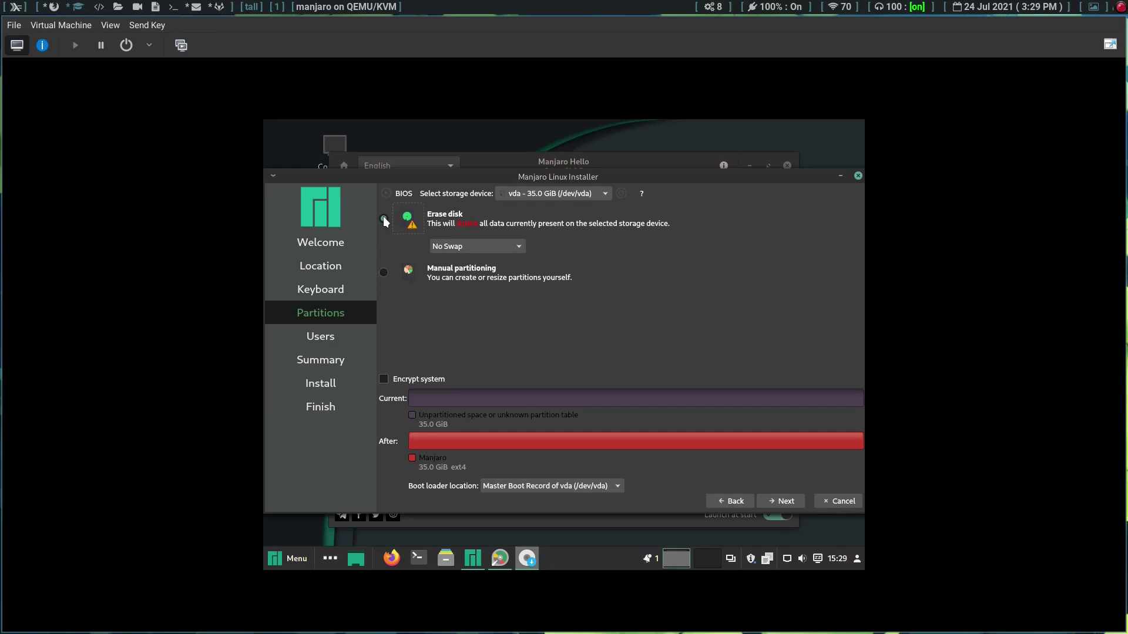
Step: Try Manual partitioning, return to Erase disk, and continue to the Users step
{"action": "left_click", "coordinate": [386, 271]}
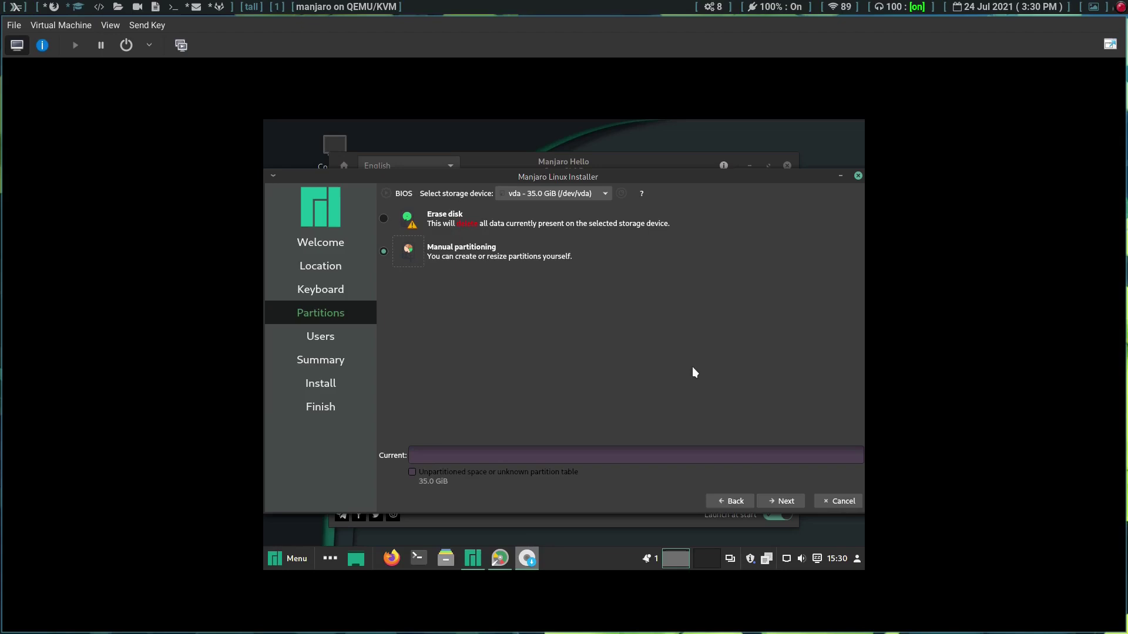
{"action": "left_click", "coordinate": [384, 219]}
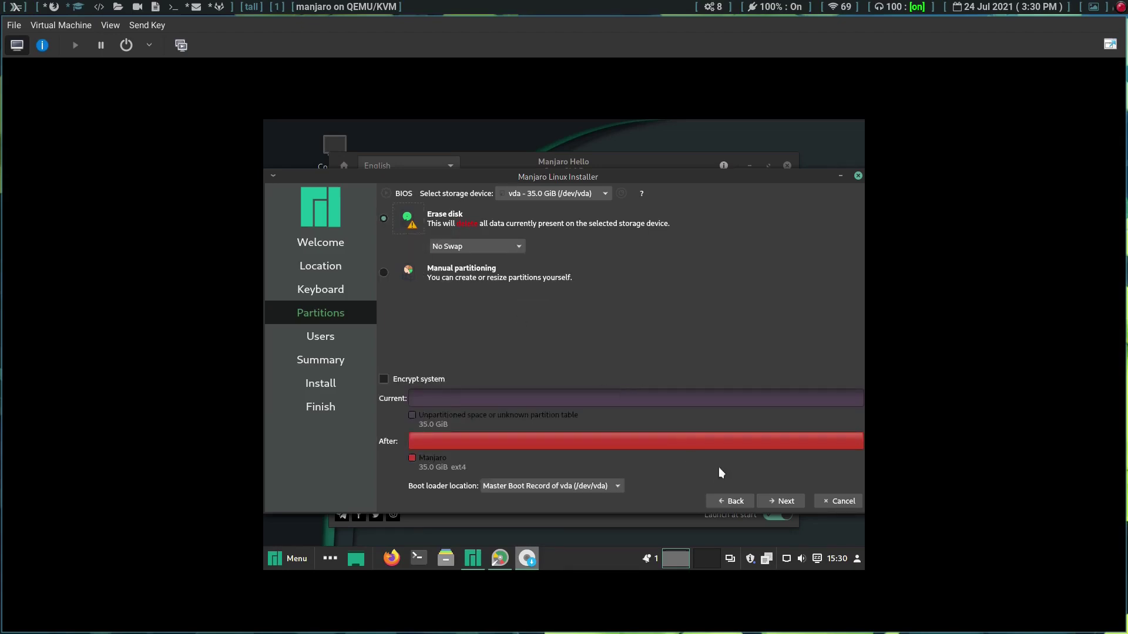
{"action": "left_click", "coordinate": [783, 502]}
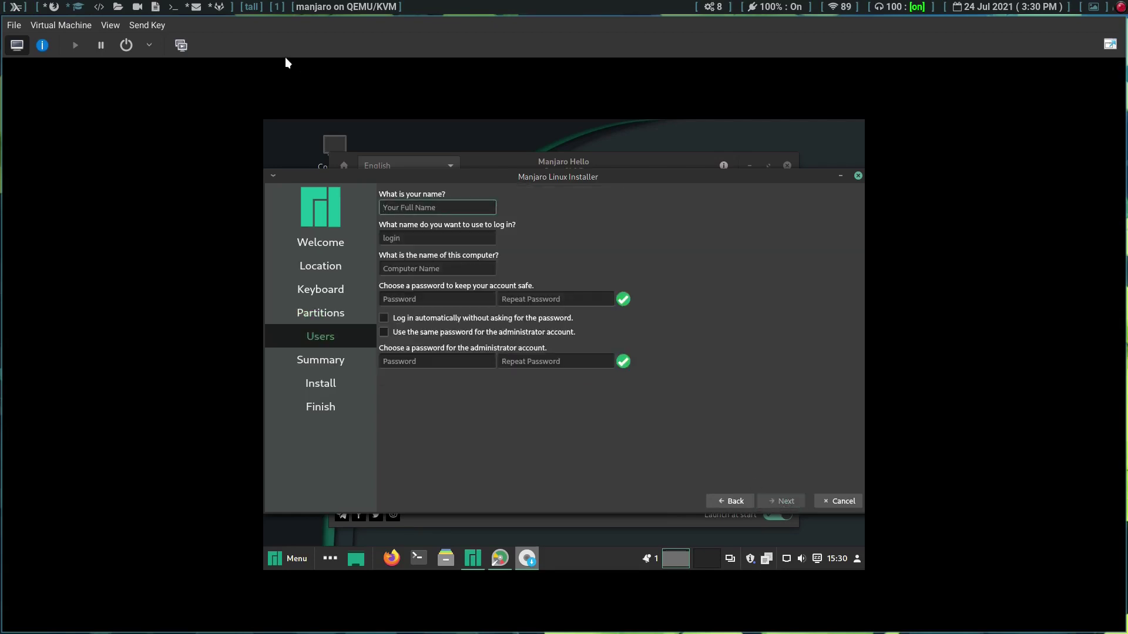
Step: Enter the user's name and change the suggested computer name to manjaroVM
{"action": "type", "text": "jake"}
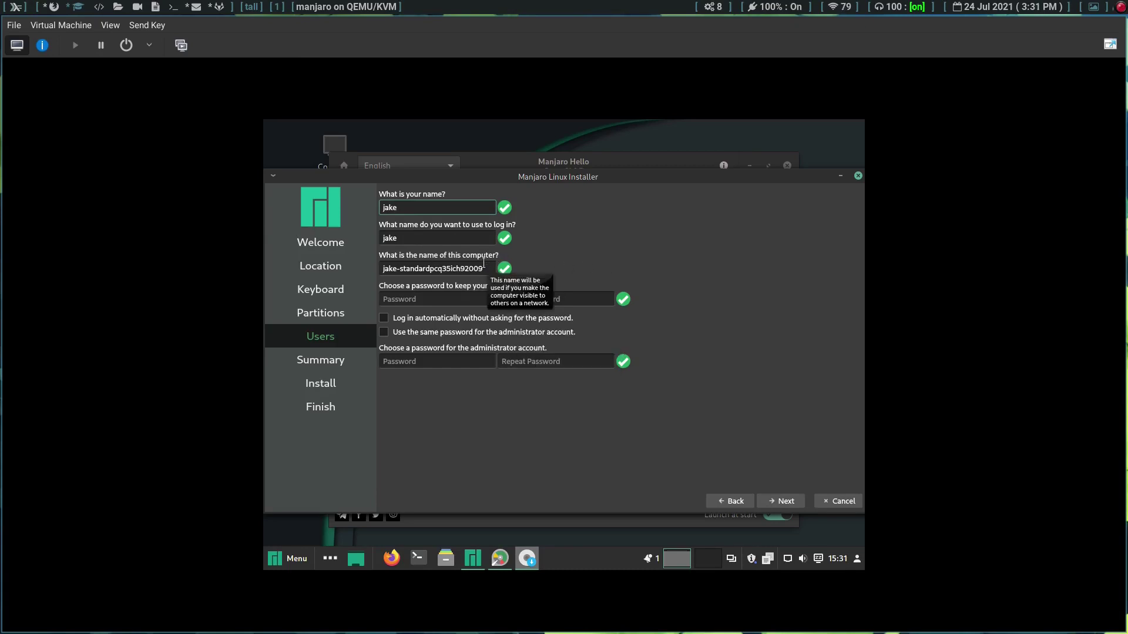
{"action": "left_click", "coordinate": [483, 268]}
{"action": "key", "text": "BackSpace"}
{"action": "key", "text": "BackSpace"}
{"action": "key", "text": "BackSpace"}
{"action": "key", "text": "BackSpace"}
{"action": "key", "text": "BackSpace"}
{"action": "key", "text": "BackSpace"}
{"action": "key", "text": "BackSpace"}
{"action": "key", "text": "BackSpace"}
{"action": "key", "text": "BackSpace"}
{"action": "key", "text": "BackSpace"}
{"action": "key", "text": "BackSpace"}
{"action": "key", "text": "BackSpace"}
{"action": "key", "text": "BackSpace"}
{"action": "key", "text": "BackSpace"}
{"action": "key", "text": "BackSpace"}
{"action": "key", "text": "BackSpace"}
{"action": "key", "text": "BackSpace"}
{"action": "key", "text": "BackSpace"}
{"action": "key", "text": "BackSpace"}
{"action": "key", "text": "BackSpace"}
{"action": "key", "text": "BackSpace"}
{"action": "type", "text": "mnaj"}
{"action": "key", "text": "BackSpace"}
{"action": "key", "text": "BackSpace"}
{"action": "key", "text": "BackSpace"}
{"action": "type", "text": "anjaro"}
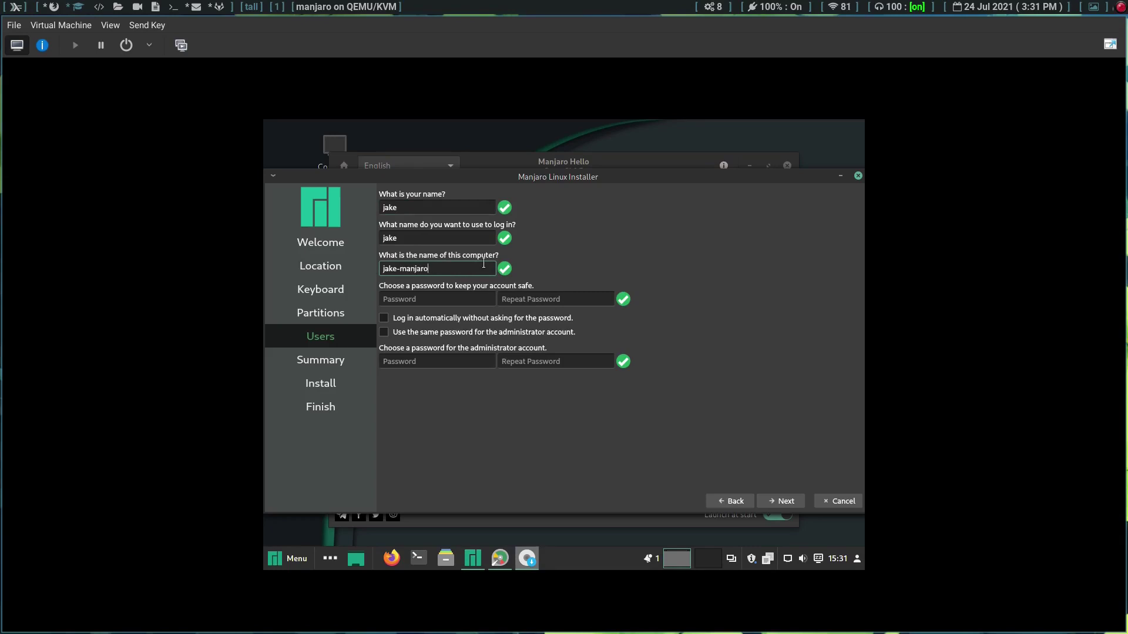
{"action": "type", "text": "VM"}
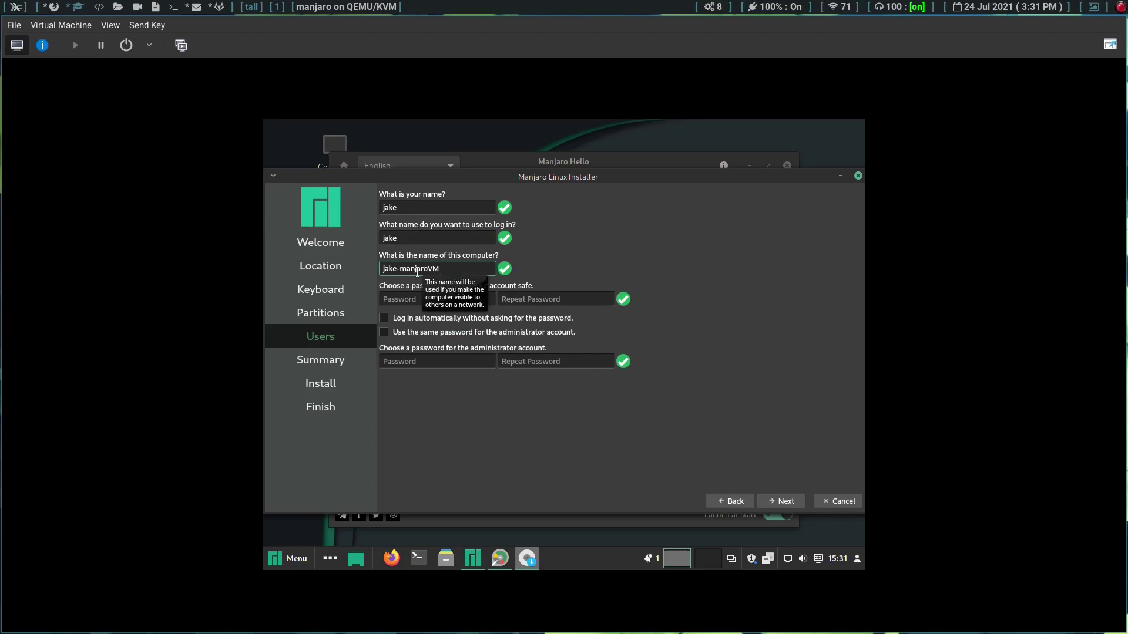
Step: Enter and confirm the account password, reuse it for the administrator, and continue to the Summary
{"action": "left_click", "coordinate": [414, 299]}
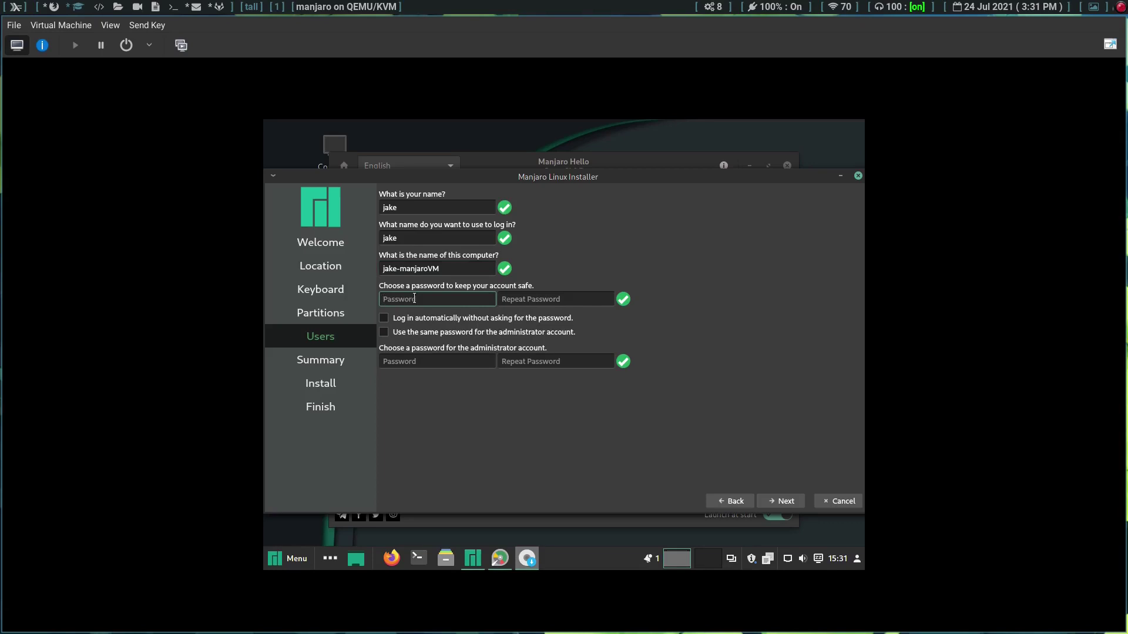
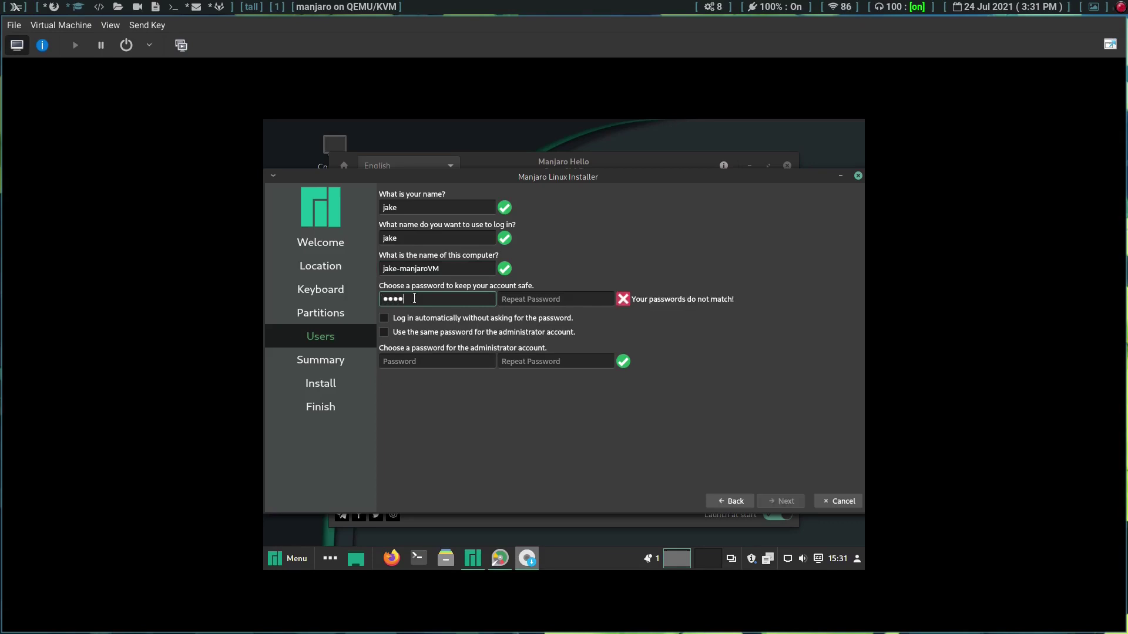
{"action": "left_click", "coordinate": [533, 299]}
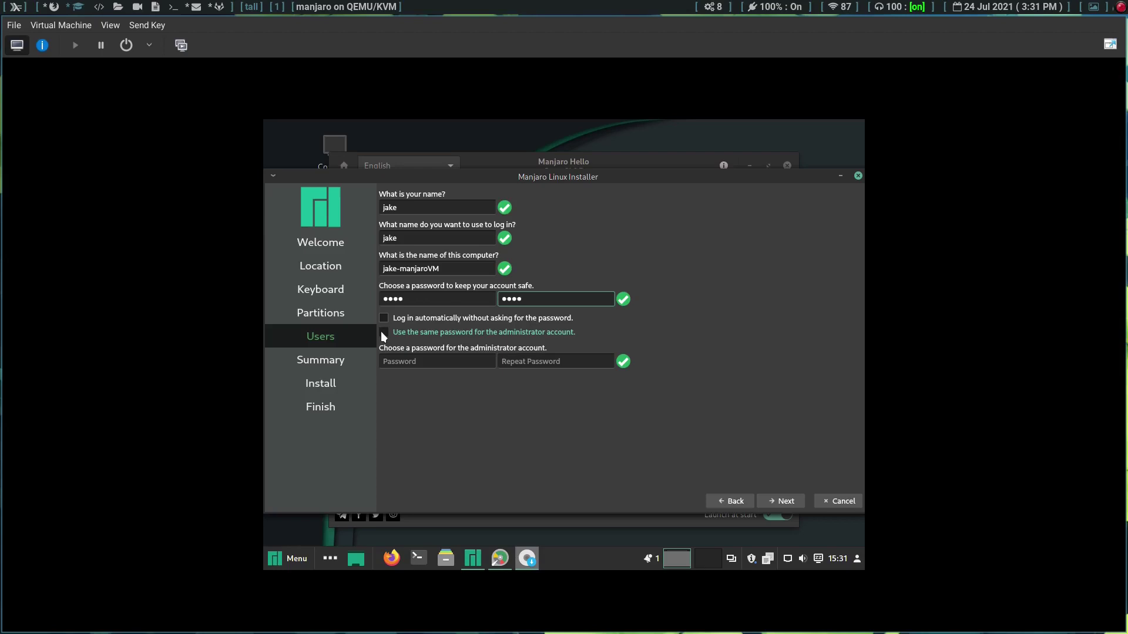
{"action": "left_click", "coordinate": [382, 333]}
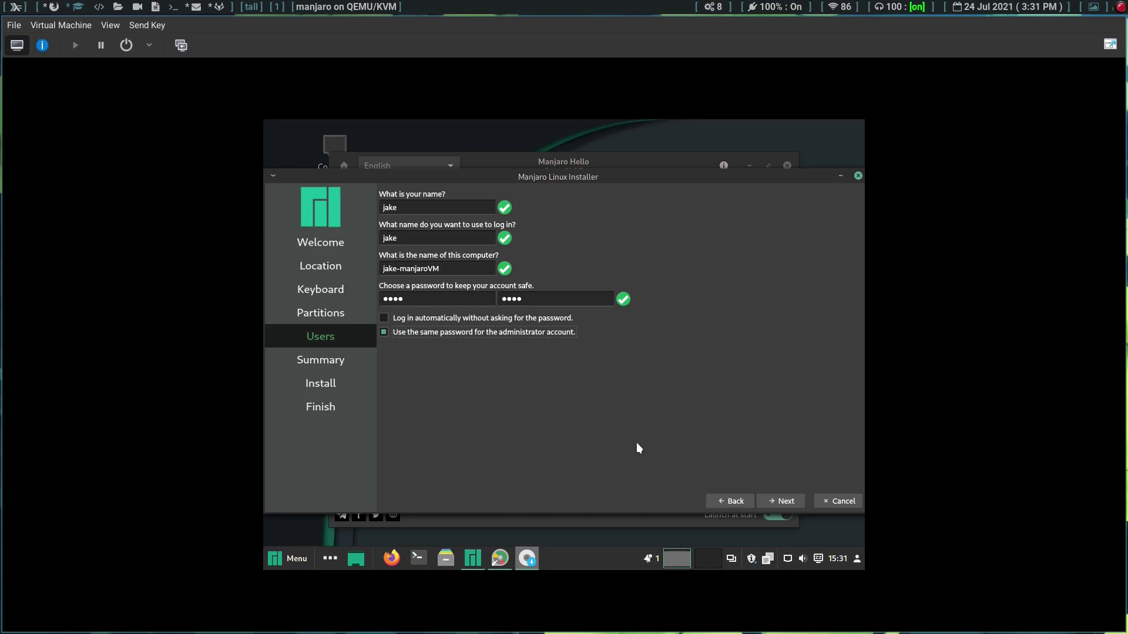
{"action": "left_click", "coordinate": [780, 501]}
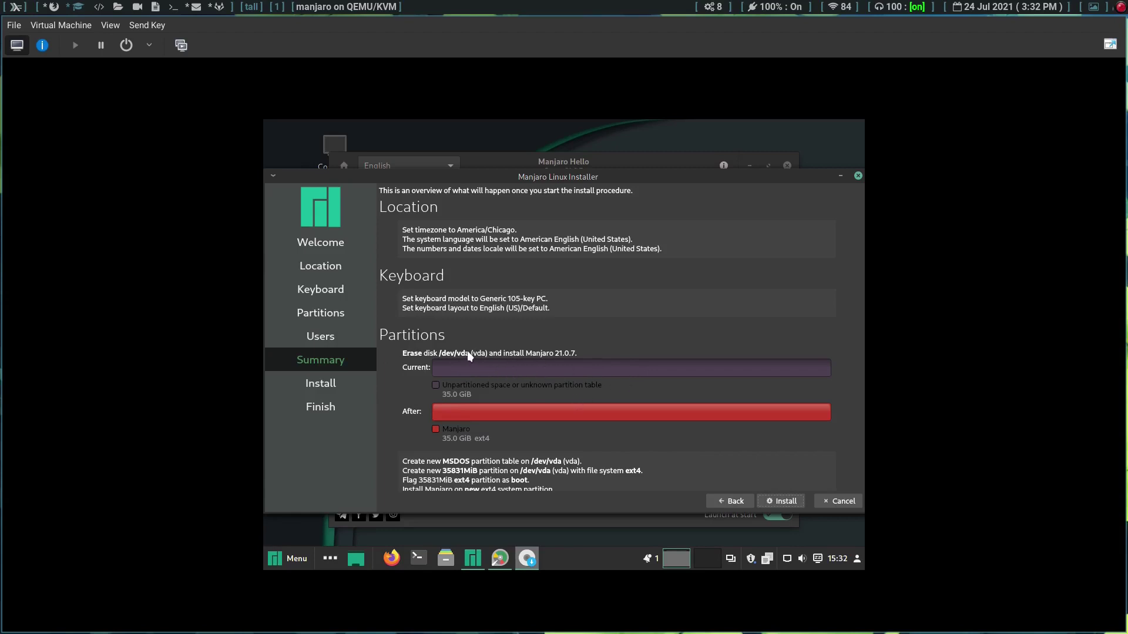
Step: Review the Summary's plan to erase /dev/vda and start the installation
{"action": "scroll", "coordinate": [468, 355], "scroll_direction": "down", "scroll_amount": 1}
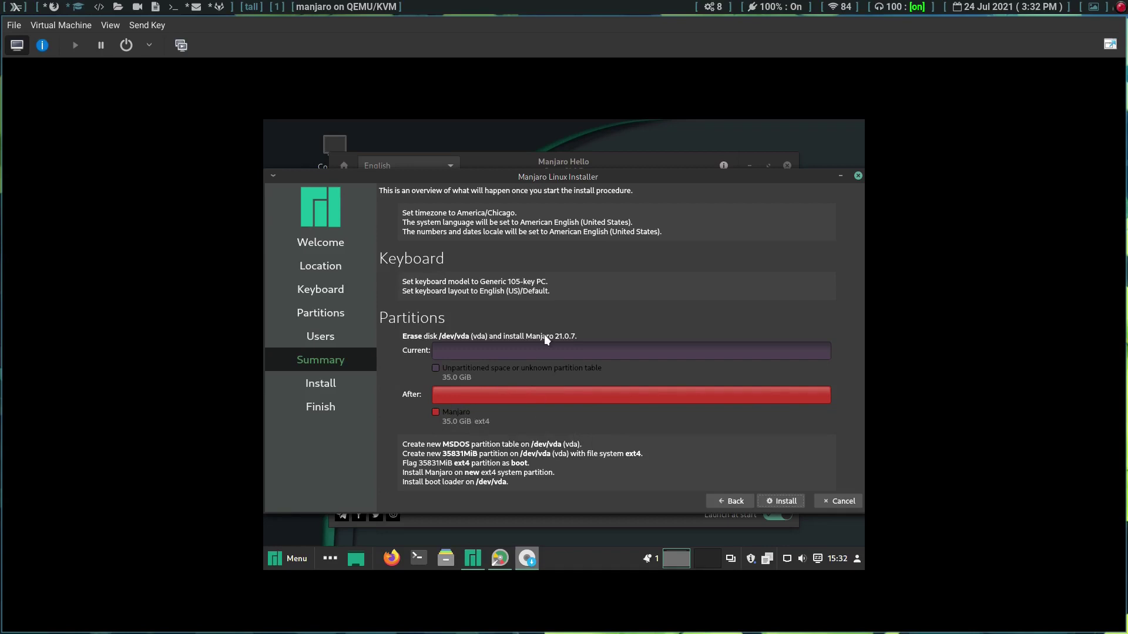
{"action": "left_click", "coordinate": [784, 500]}
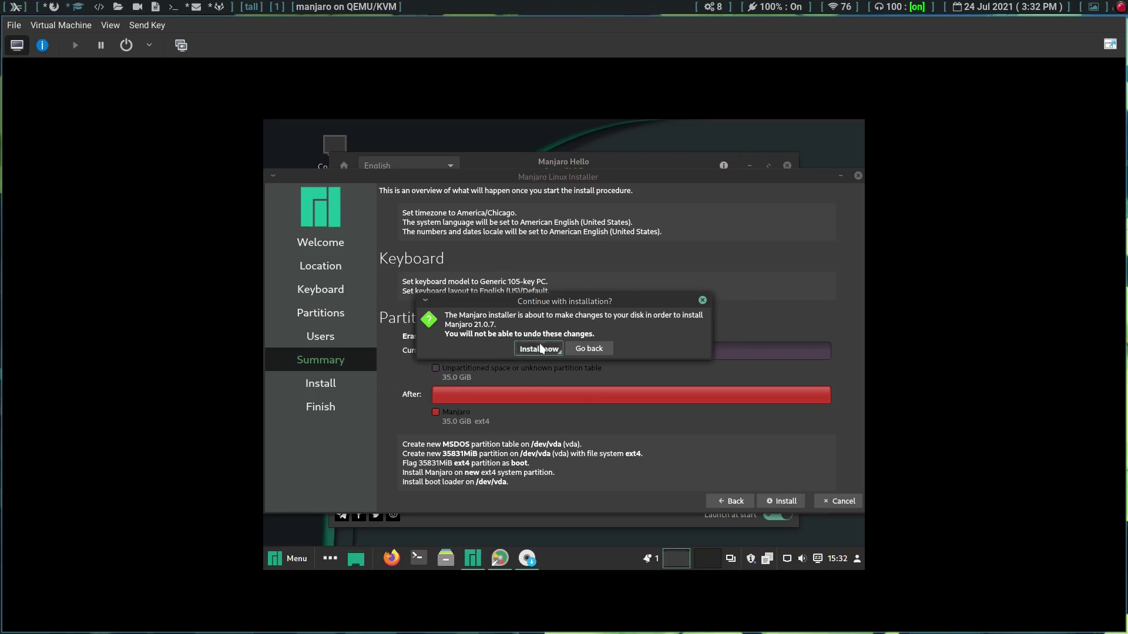
Step: Confirm installing Manjaro 21.0.7 now
{"action": "left_click", "coordinate": [540, 345]}
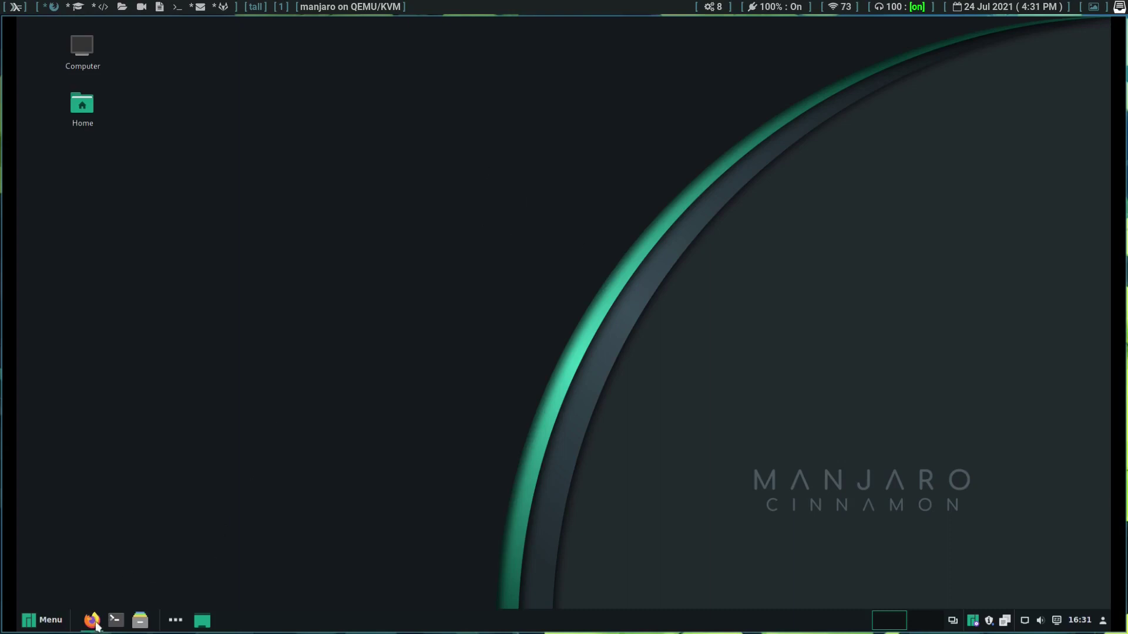
{"action": "left_click", "coordinate": [32, 623]}
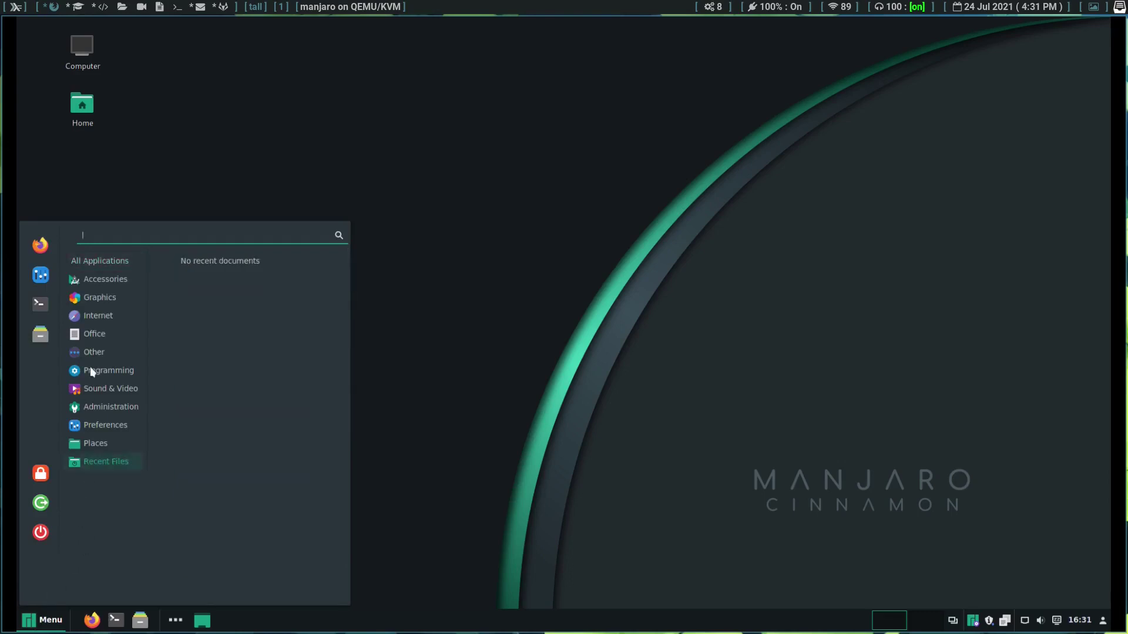
{"action": "mouse_move", "coordinate": [96, 279]}
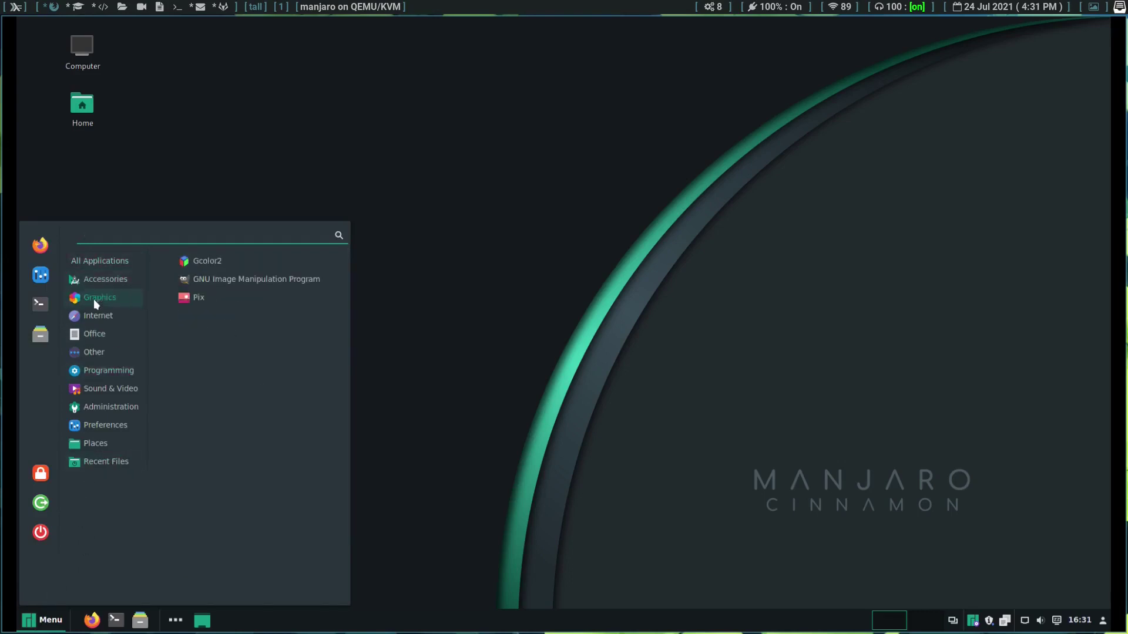
{"action": "mouse_move", "coordinate": [92, 317]}
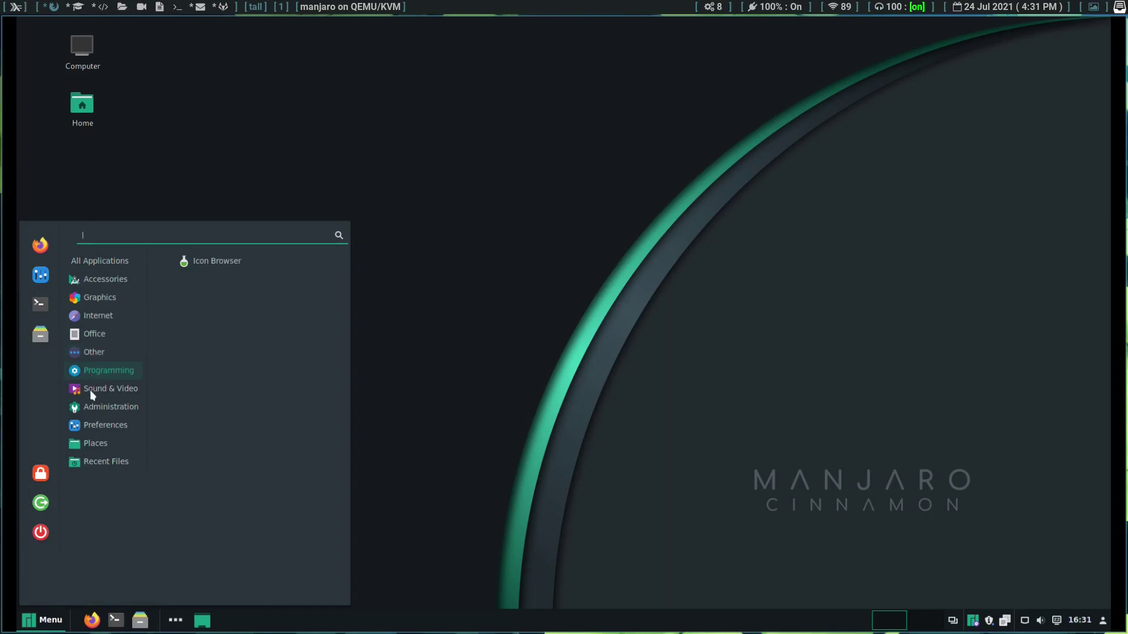
{"action": "mouse_move", "coordinate": [90, 391]}
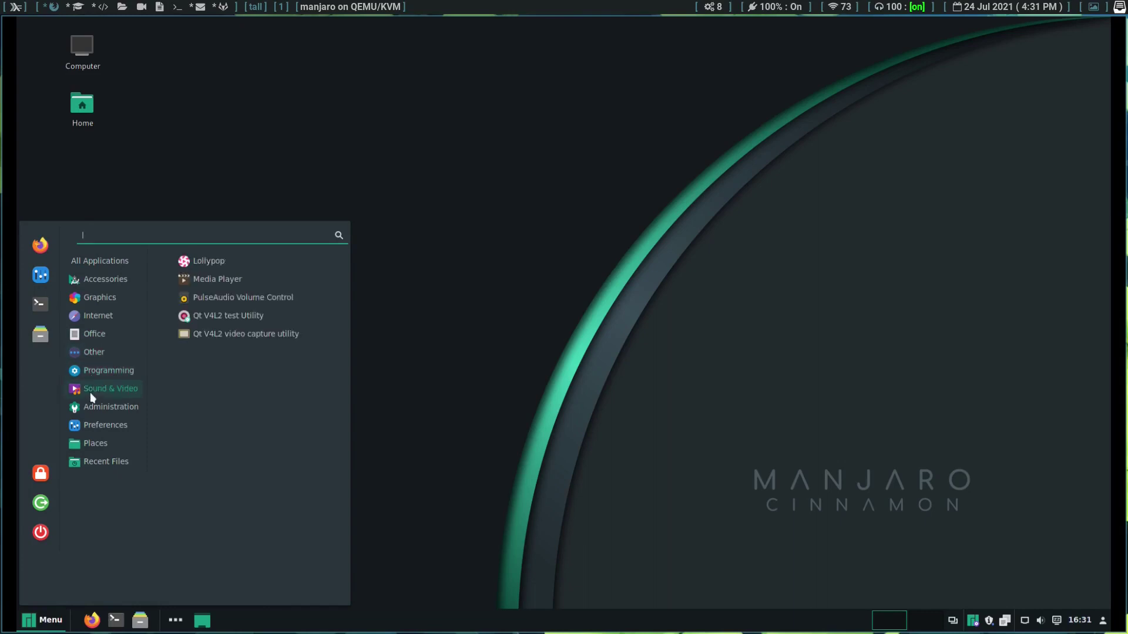
{"action": "mouse_move", "coordinate": [82, 425]}
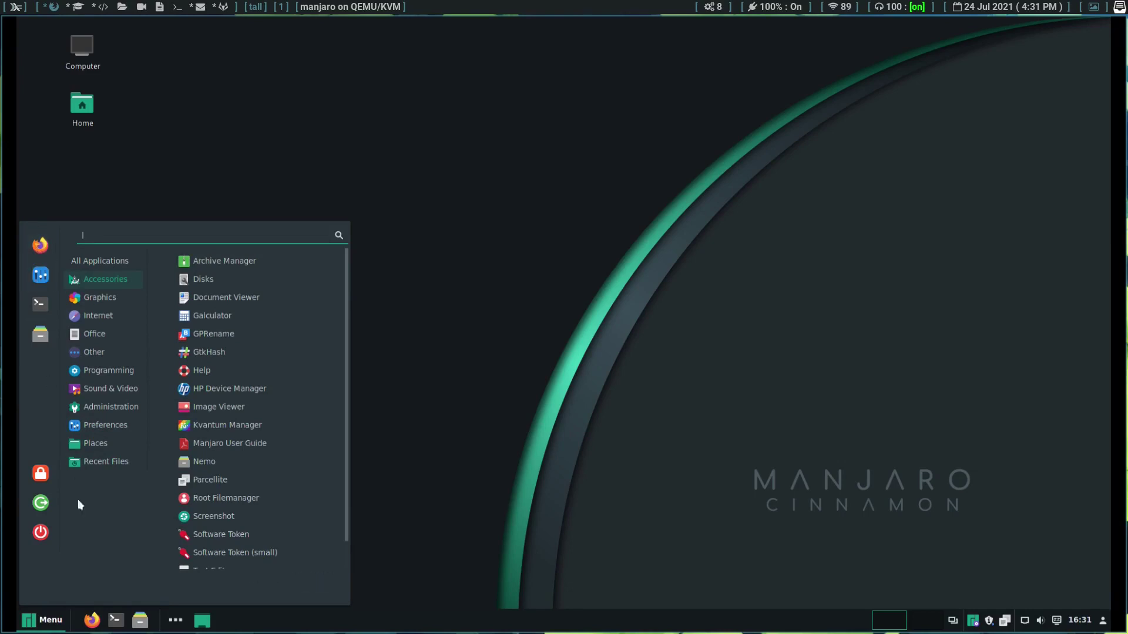
Step: In System Settings' Themes page, browse the window border, icon, controls, pointer and desktop theme choices
{"action": "left_click", "coordinate": [44, 275]}
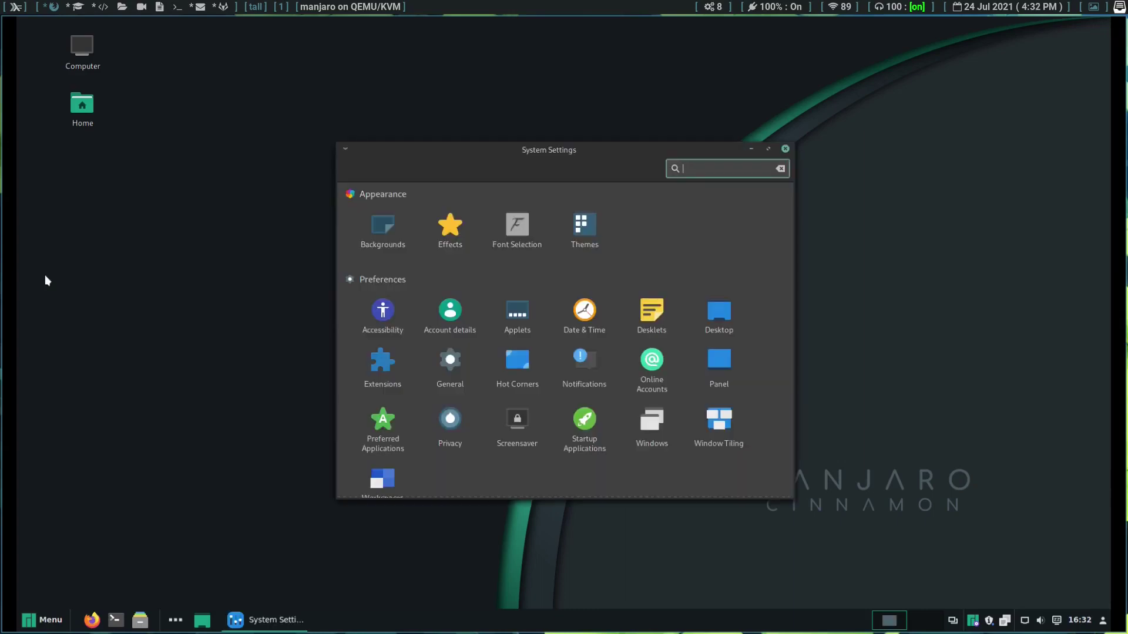
{"action": "left_click", "coordinate": [591, 222]}
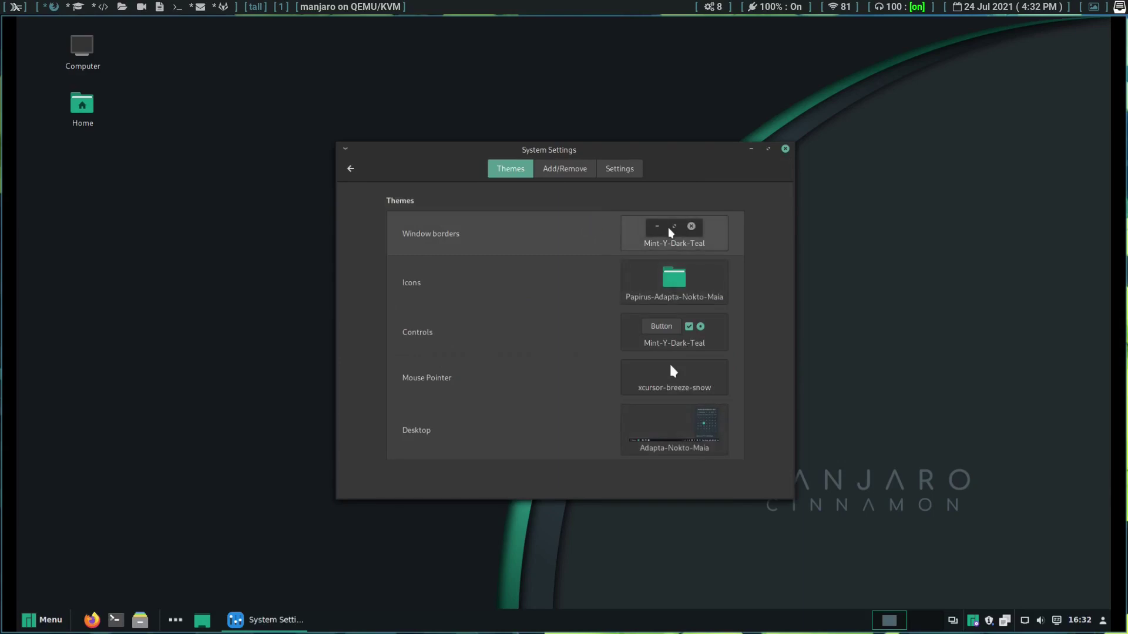
{"action": "left_click", "coordinate": [670, 232]}
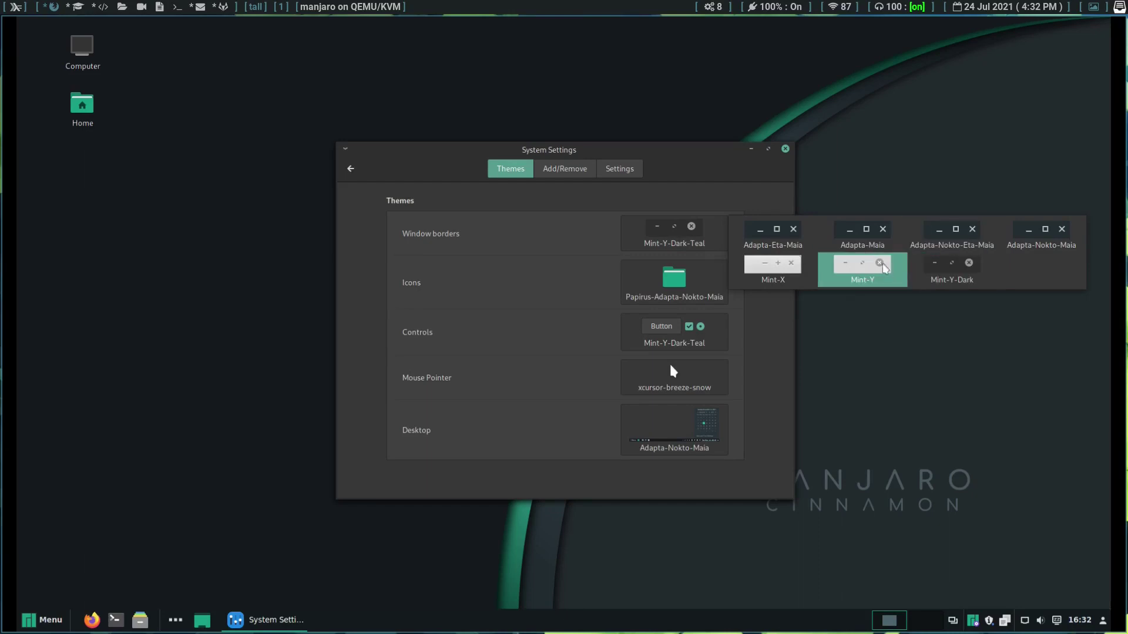
{"action": "left_click", "coordinate": [634, 282]}
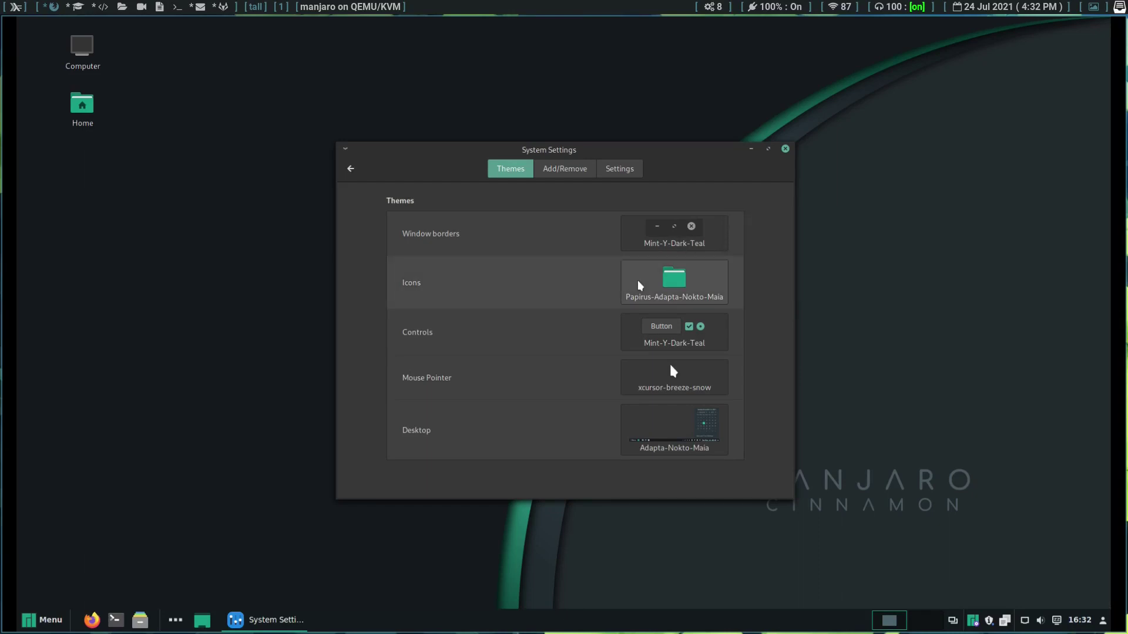
{"action": "left_click", "coordinate": [639, 285]}
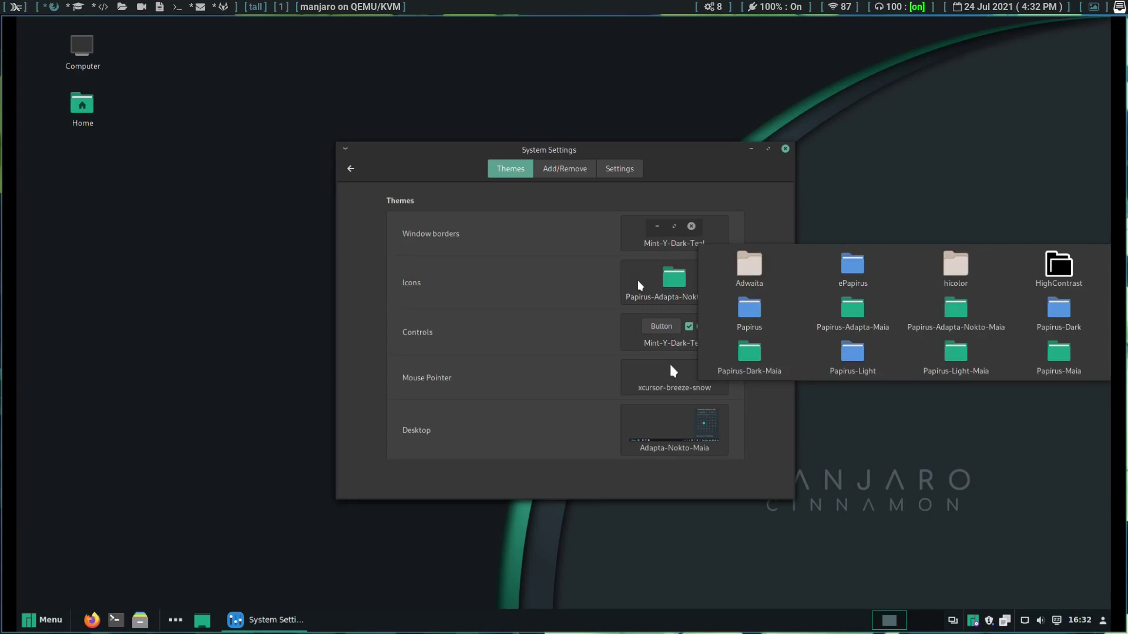
{"action": "left_click", "coordinate": [636, 344]}
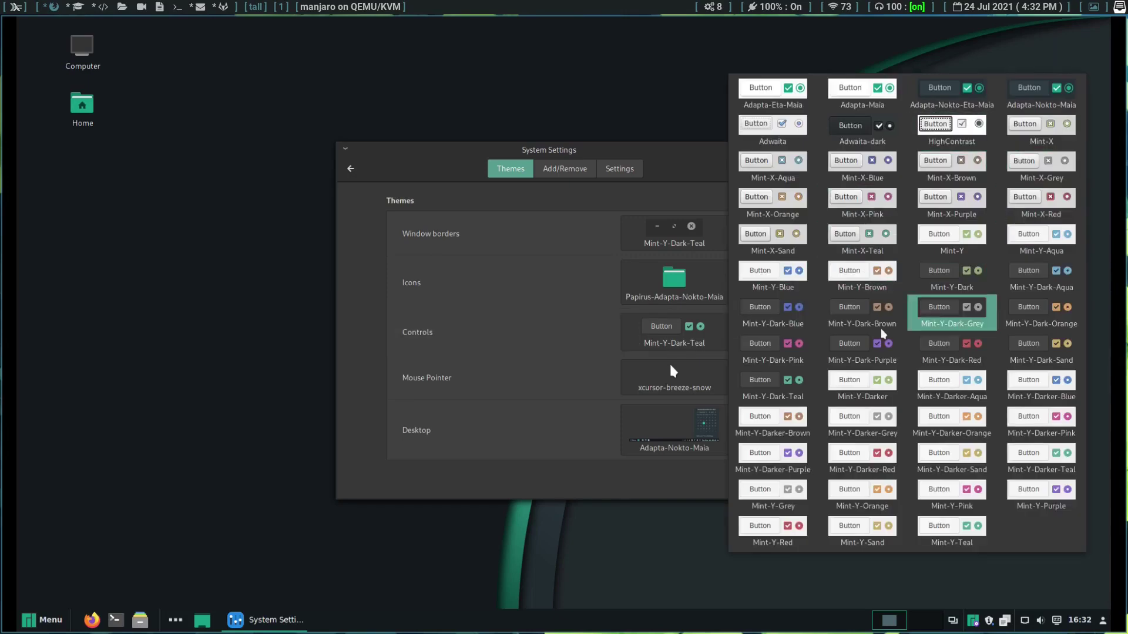
{"action": "left_click", "coordinate": [627, 383]}
{"action": "left_click", "coordinate": [627, 380]}
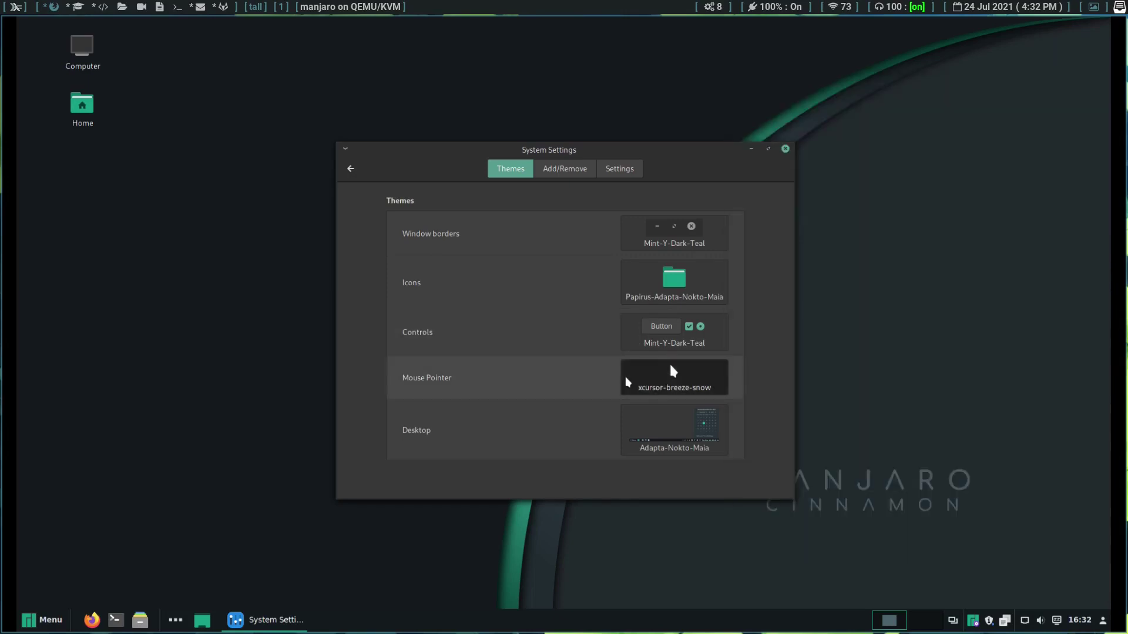
{"action": "left_click", "coordinate": [634, 423]}
{"action": "left_click", "coordinate": [635, 423]}
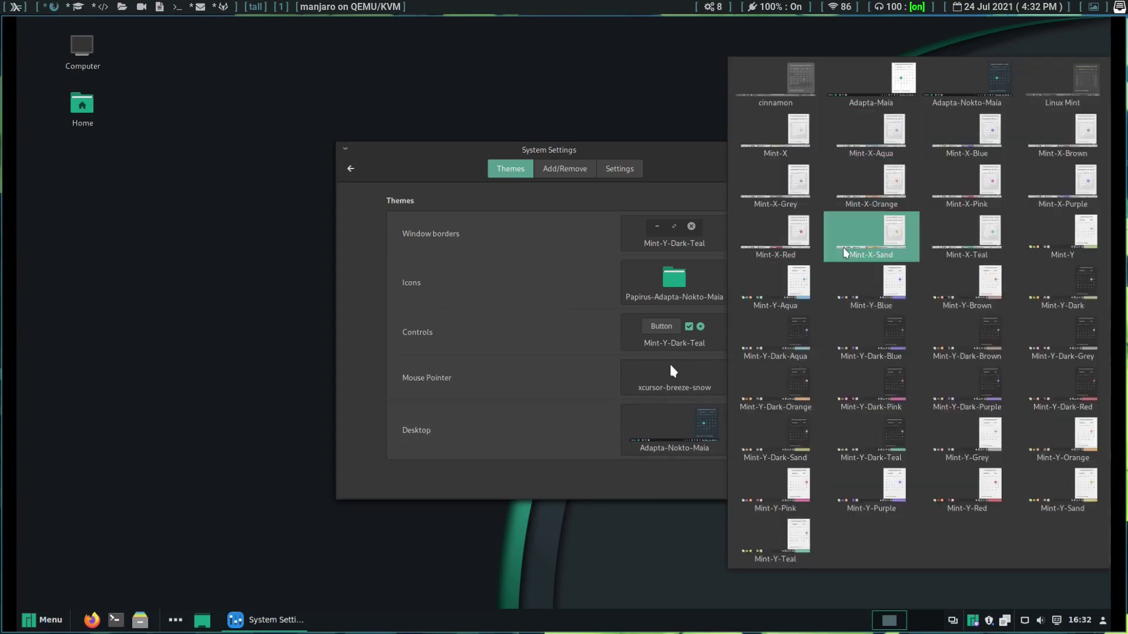
{"action": "left_click", "coordinate": [30, 622]}
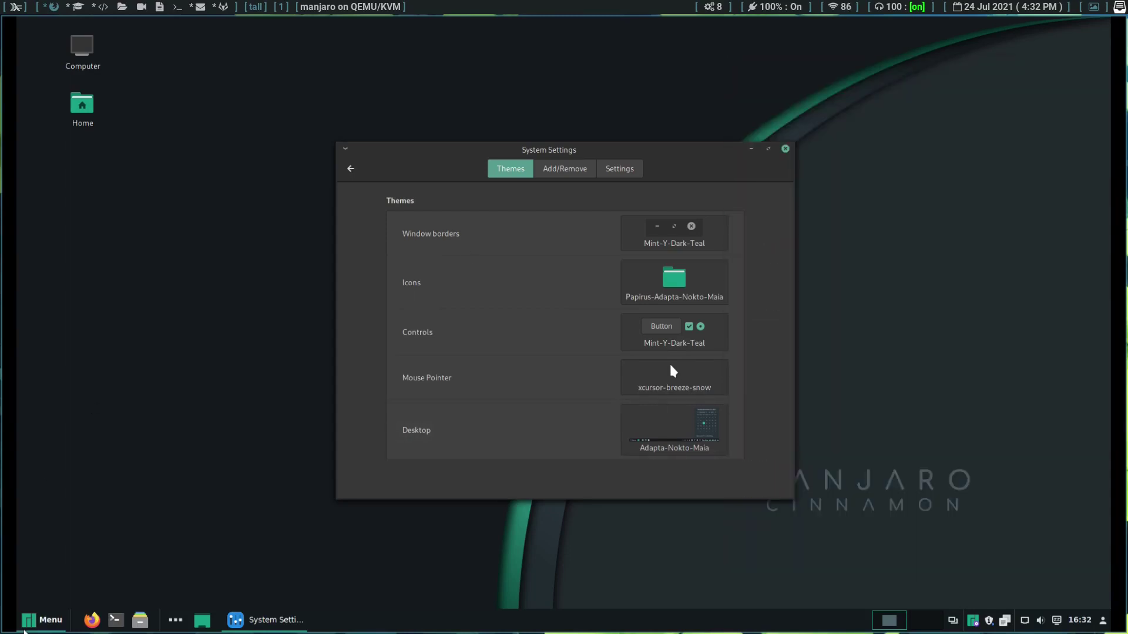
Step: Switch the Desktop theme from Adapta-Nokto-Maia to cinnamon
{"action": "left_click", "coordinate": [32, 619]}
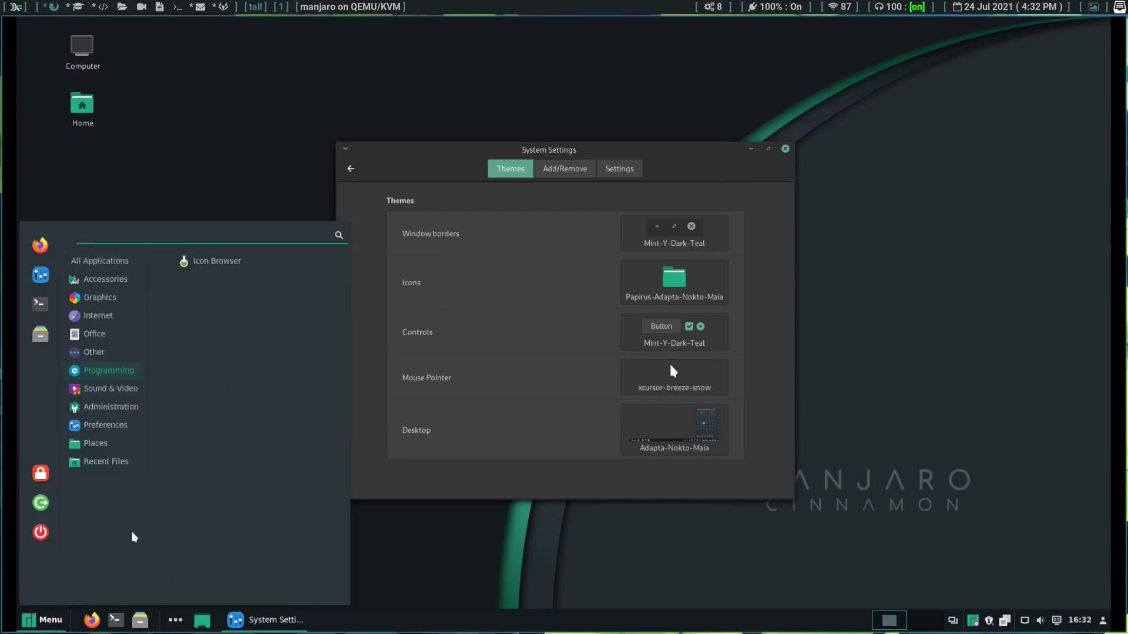
{"action": "left_click", "coordinate": [657, 424]}
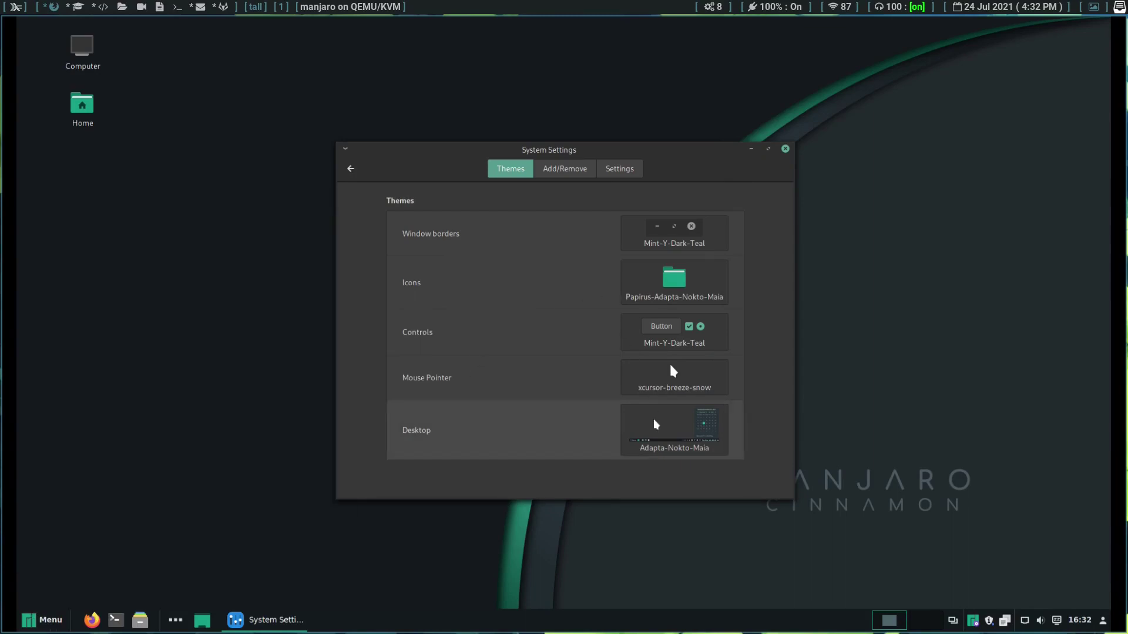
{"action": "left_click", "coordinate": [656, 424]}
{"action": "left_click", "coordinate": [795, 71]}
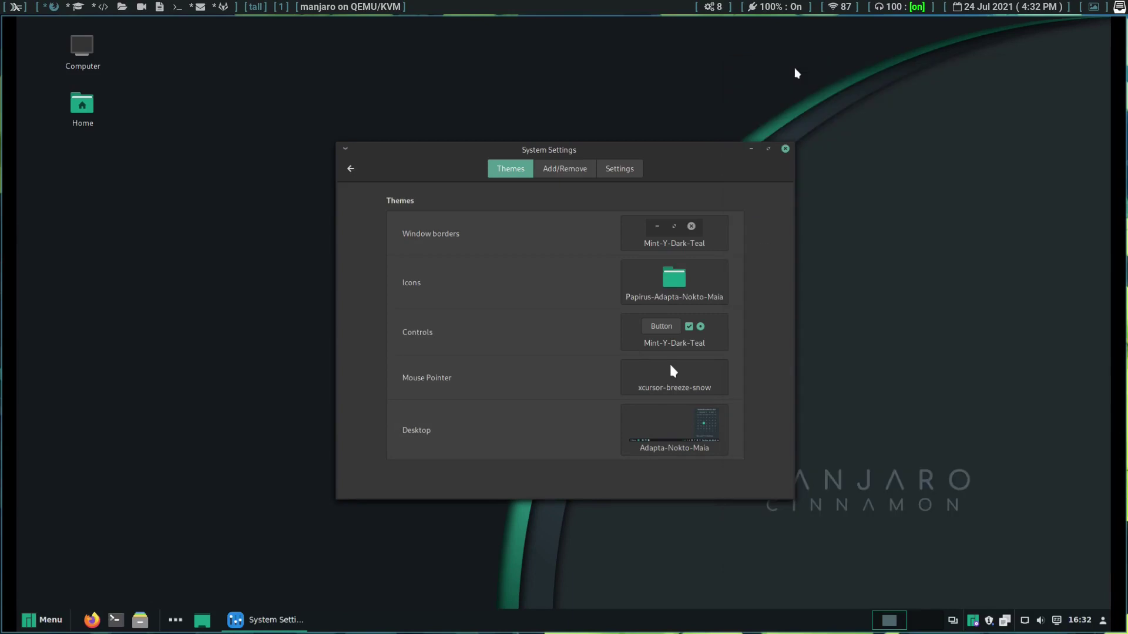
Step: Check the application menu's new cinnamon style, then browse the downloadable themes list
{"action": "left_click", "coordinate": [30, 618]}
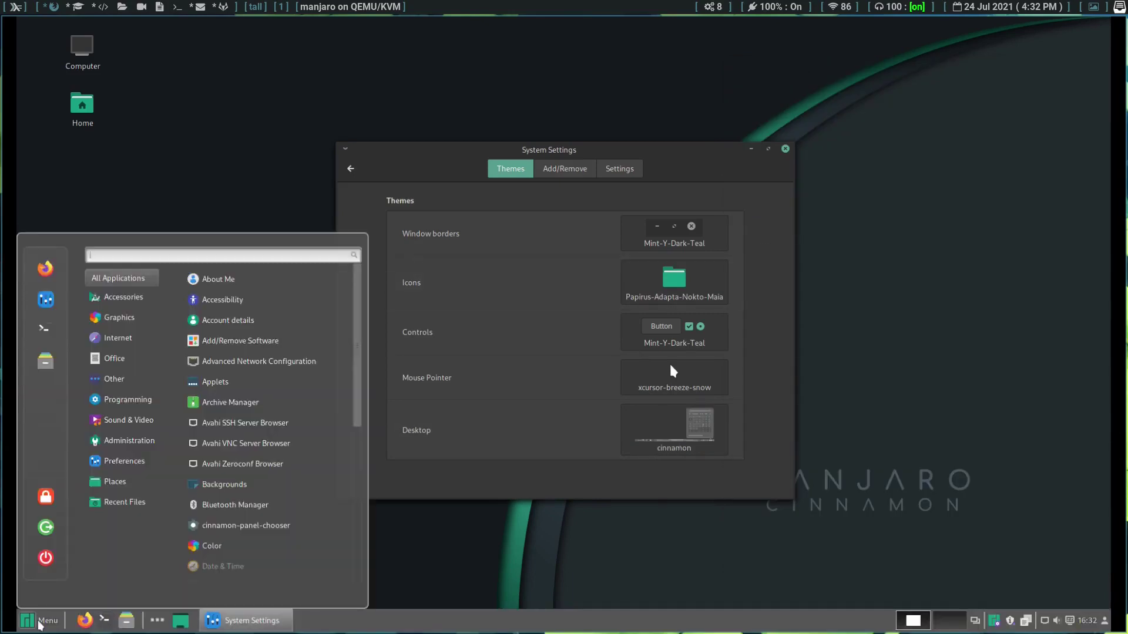
{"action": "mouse_move", "coordinate": [146, 480]}
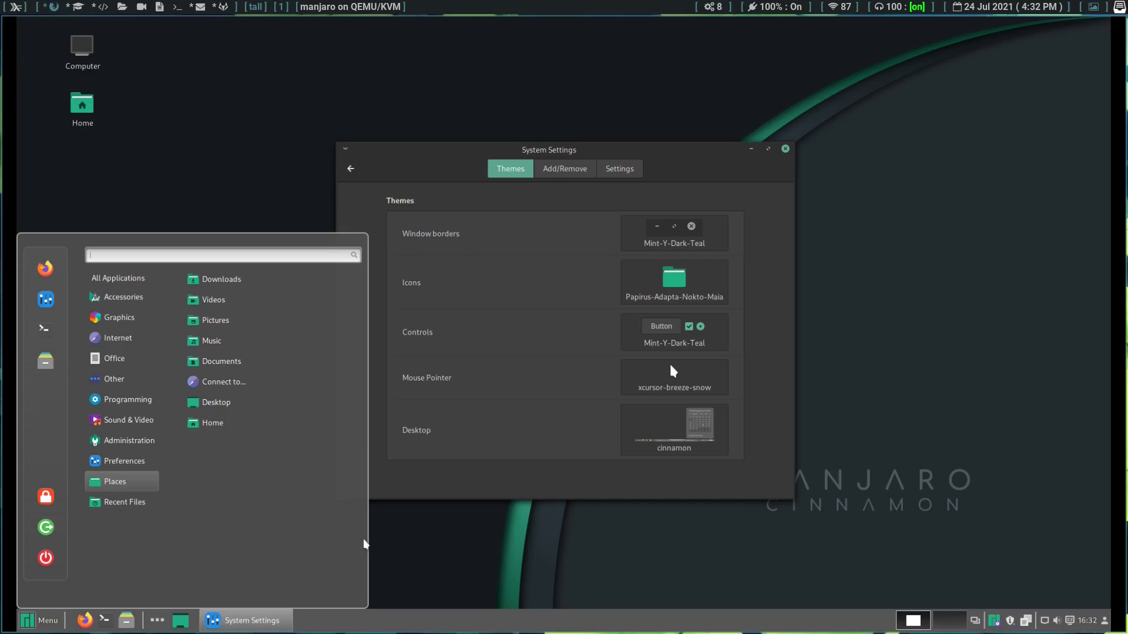
{"action": "left_click", "coordinate": [464, 550]}
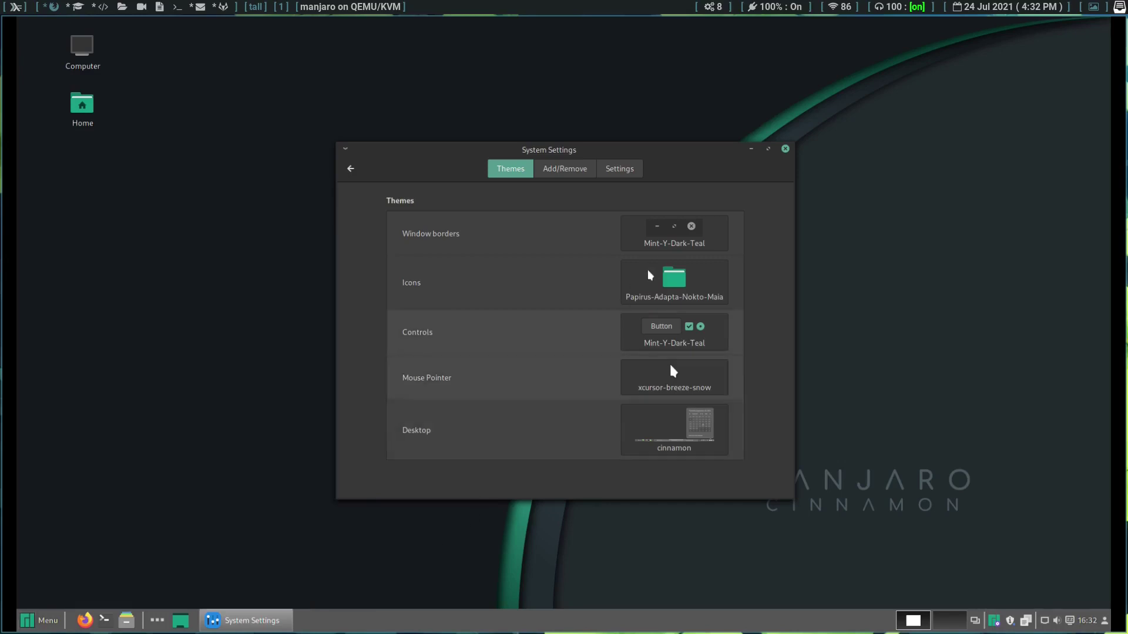
{"action": "left_click", "coordinate": [559, 171]}
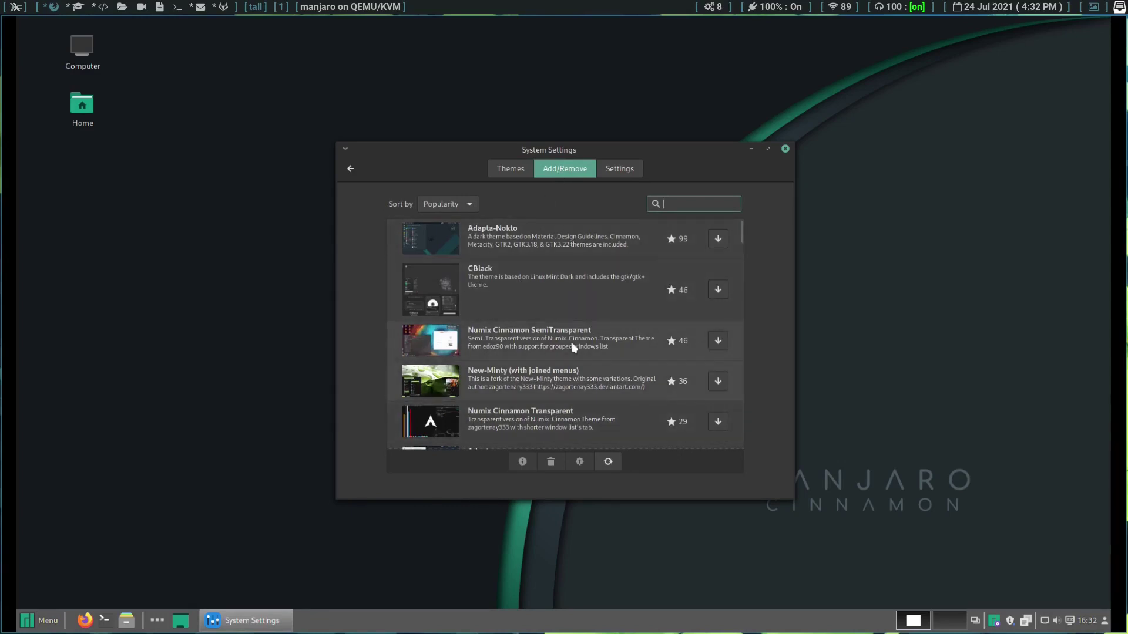
Step: View the menu-icon and scrollbar theme settings, then return to the System Settings overview
{"action": "left_click", "coordinate": [632, 169]}
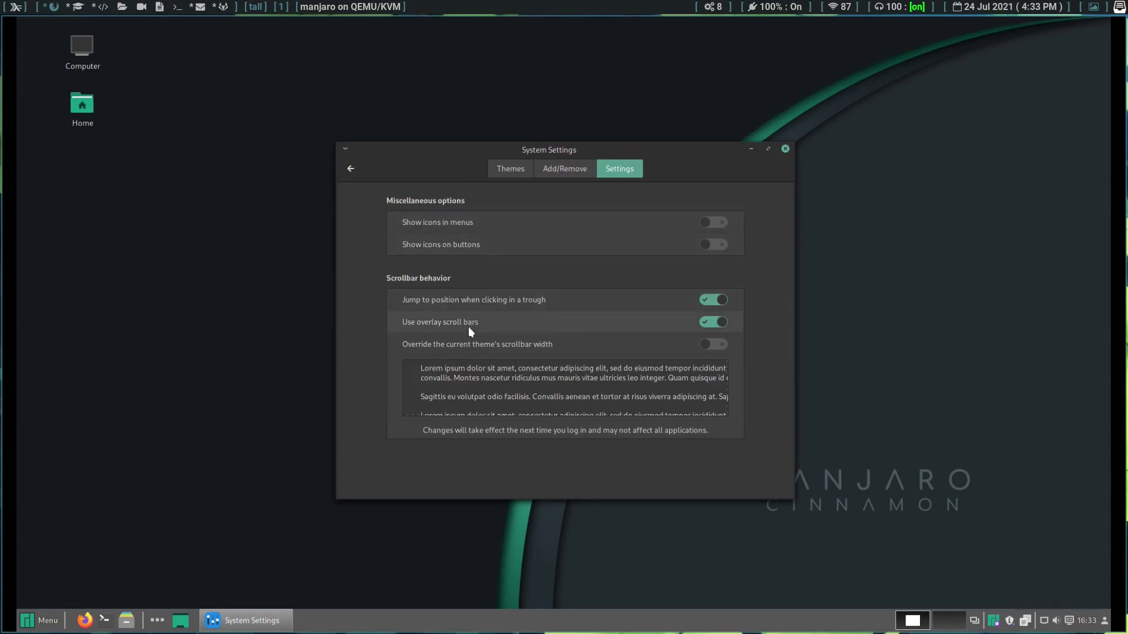
{"action": "left_click", "coordinate": [353, 168]}
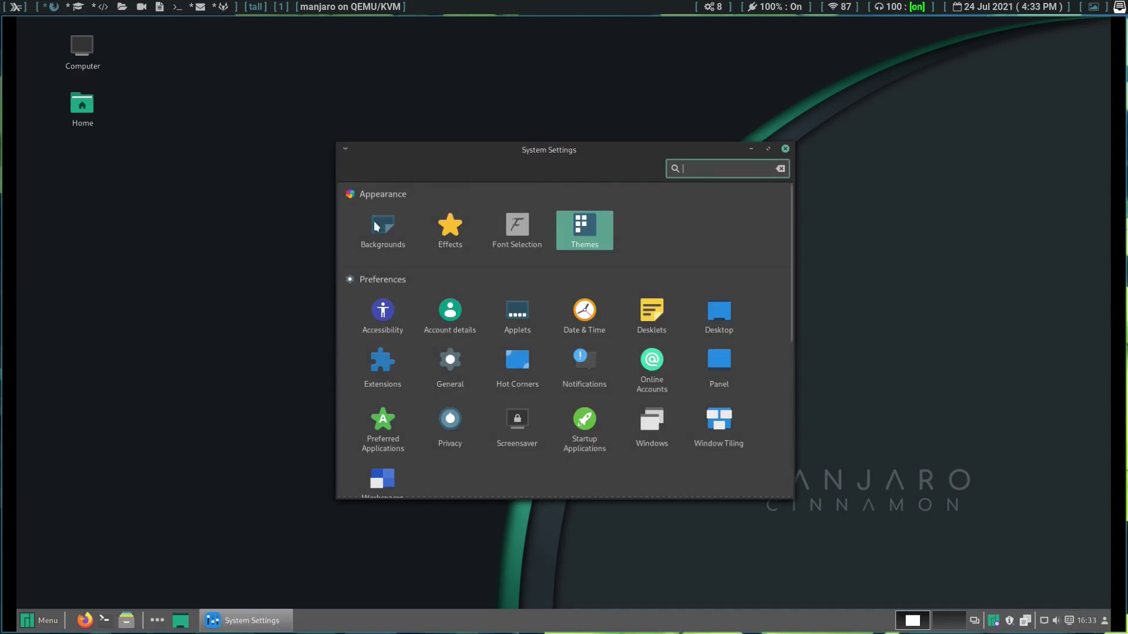
{"action": "left_click", "coordinate": [375, 224]}
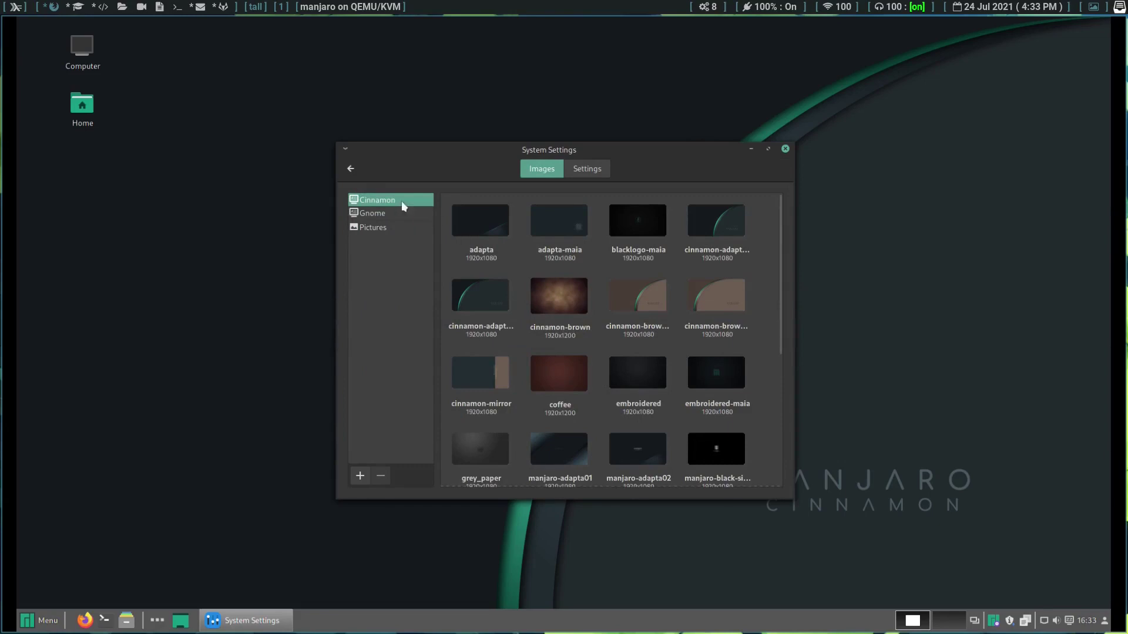
{"action": "left_click", "coordinate": [351, 170]}
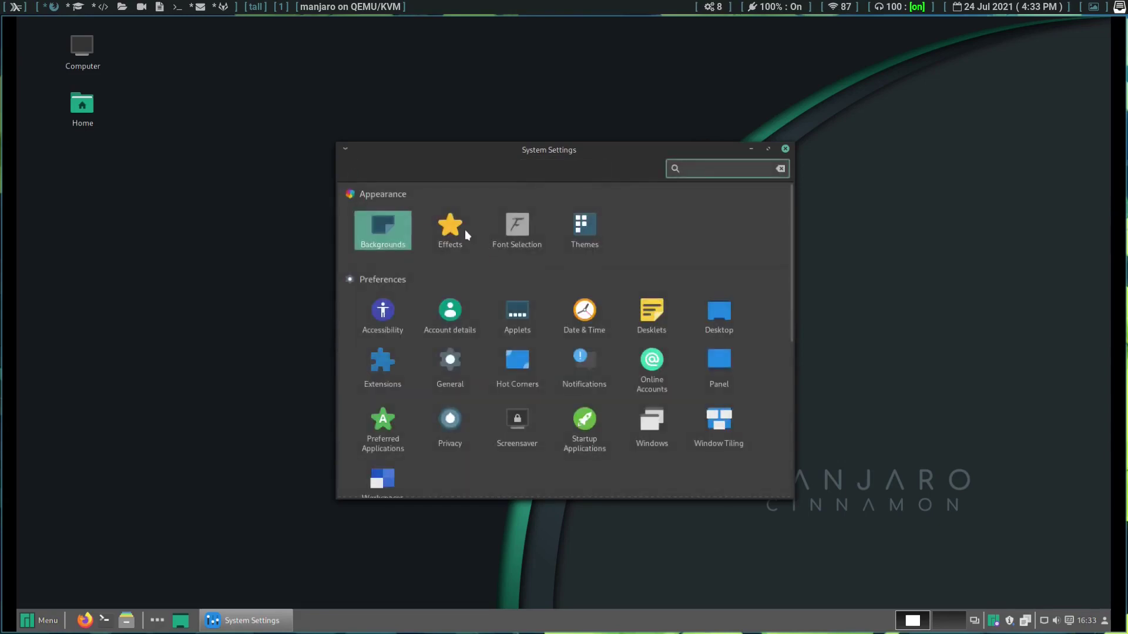
{"action": "left_click", "coordinate": [462, 231]}
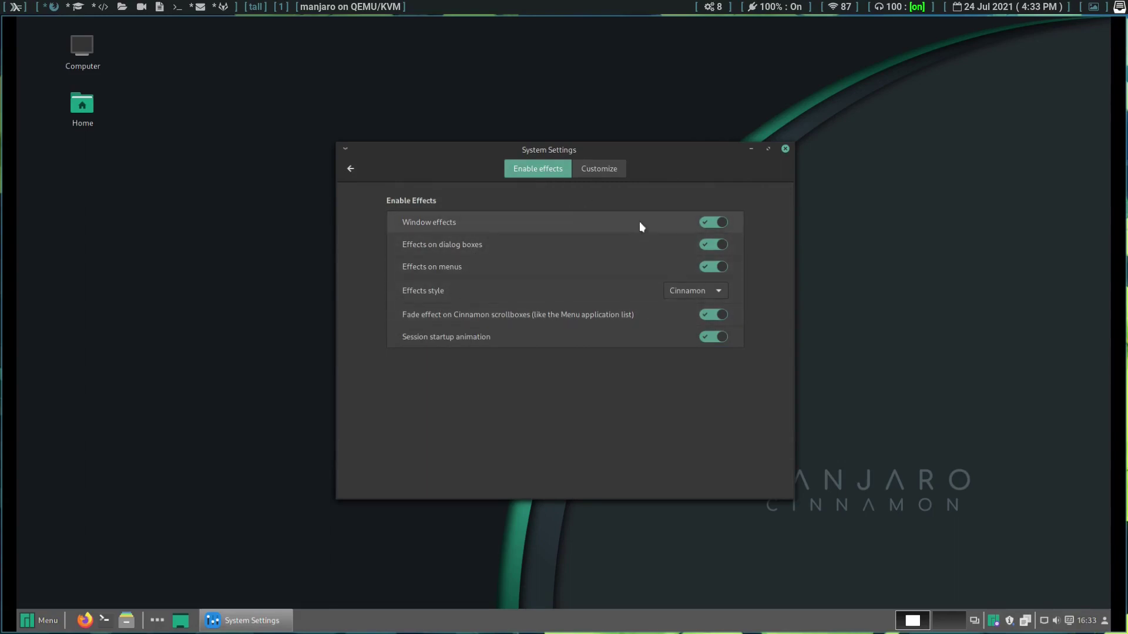
{"action": "left_click", "coordinate": [350, 170]}
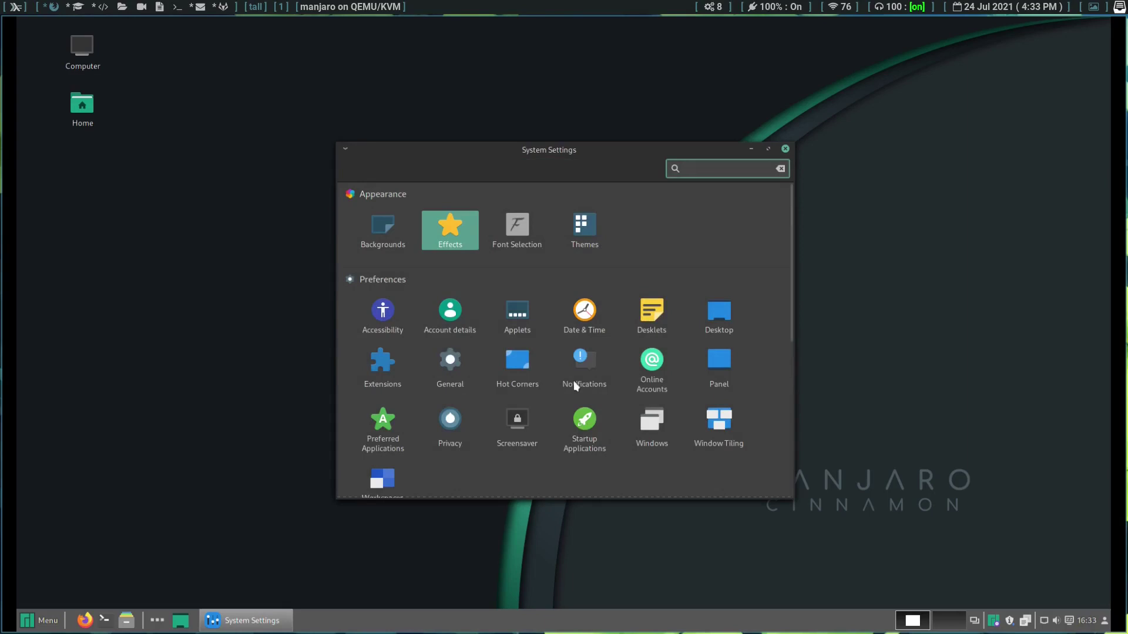
{"action": "scroll", "coordinate": [573, 381], "scroll_direction": "down", "scroll_amount": 1}
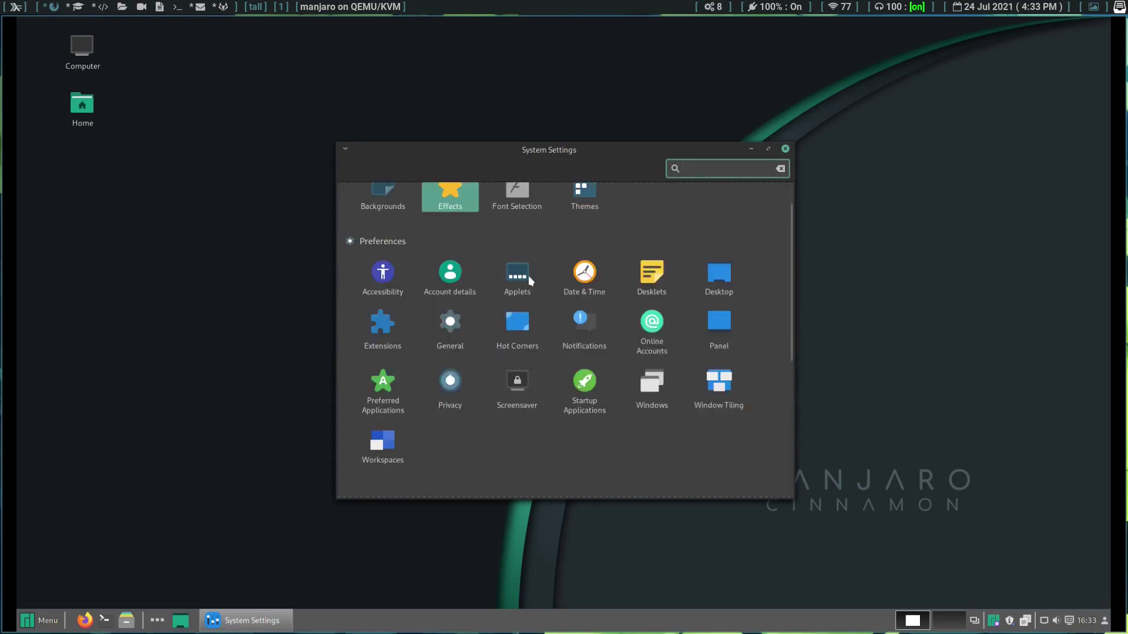
{"action": "left_click", "coordinate": [653, 277]}
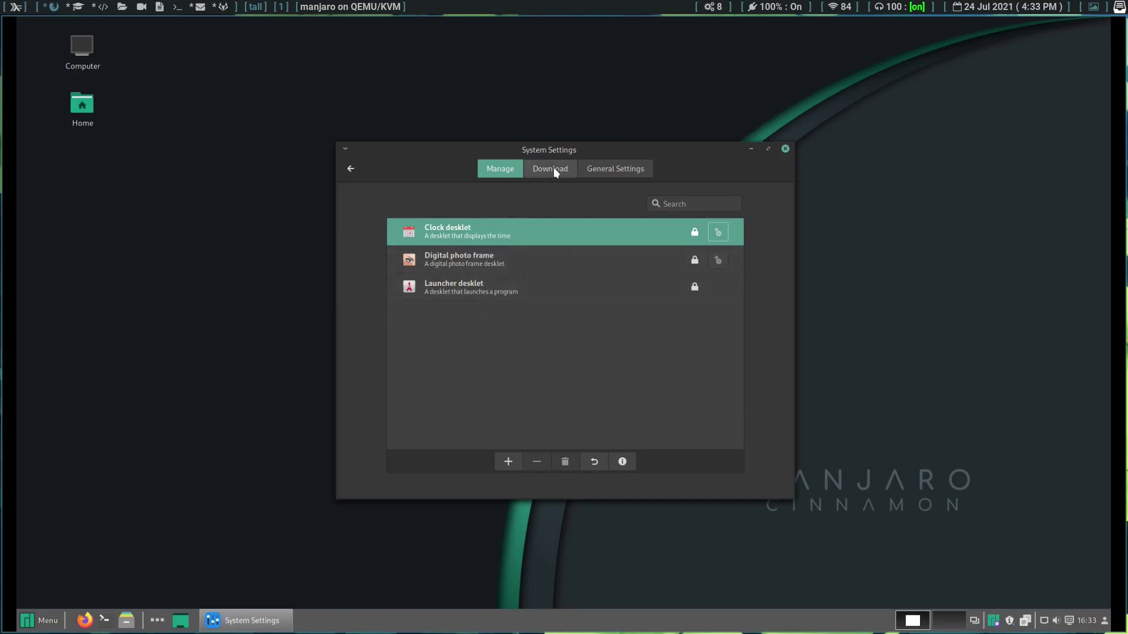
{"action": "left_click", "coordinate": [532, 170]}
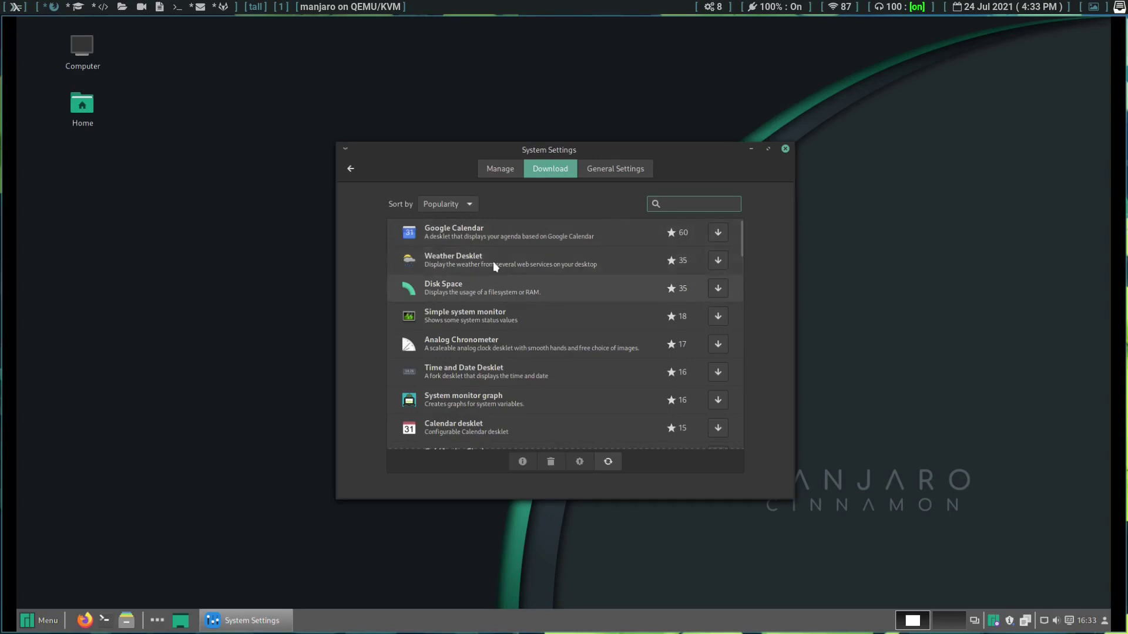
{"action": "left_click", "coordinate": [351, 170]}
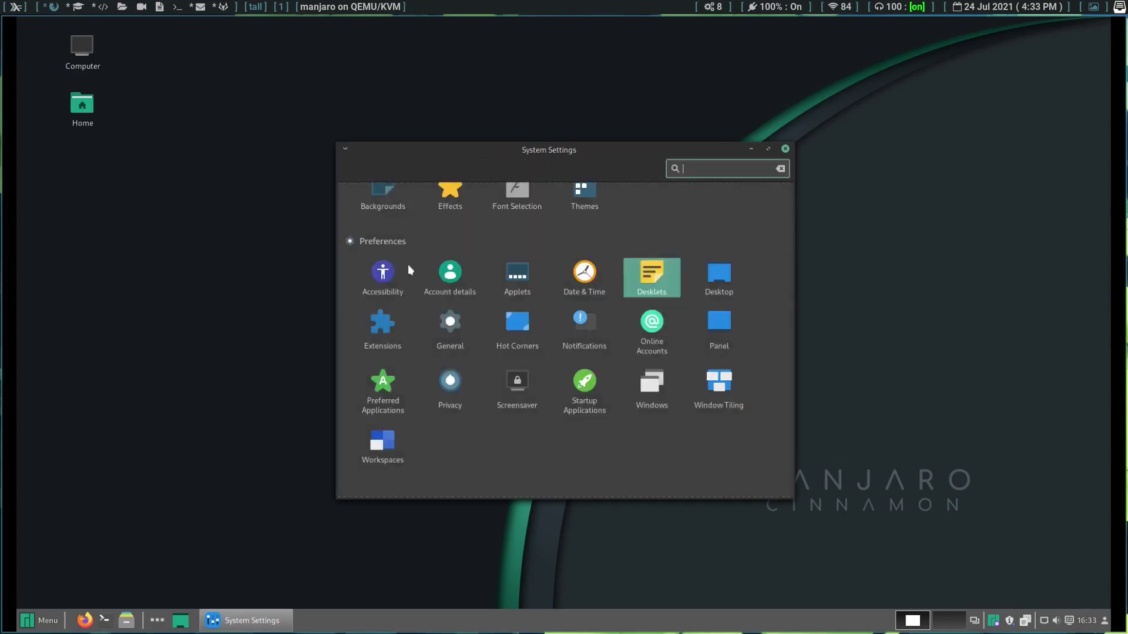
{"action": "left_click", "coordinate": [712, 275]}
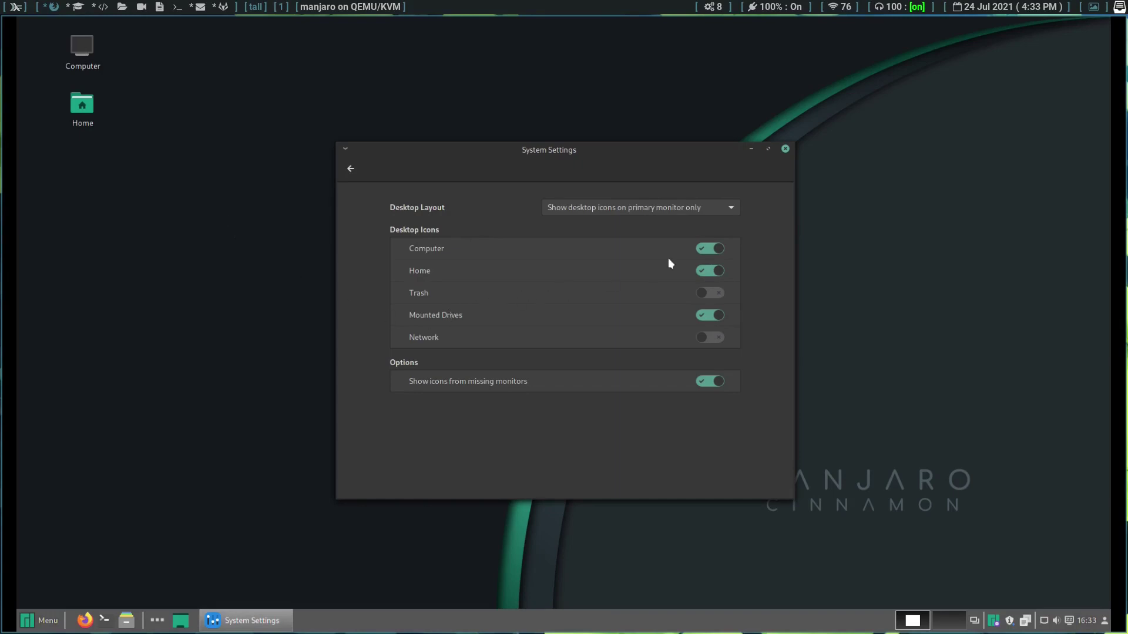
{"action": "left_click", "coordinate": [351, 169]}
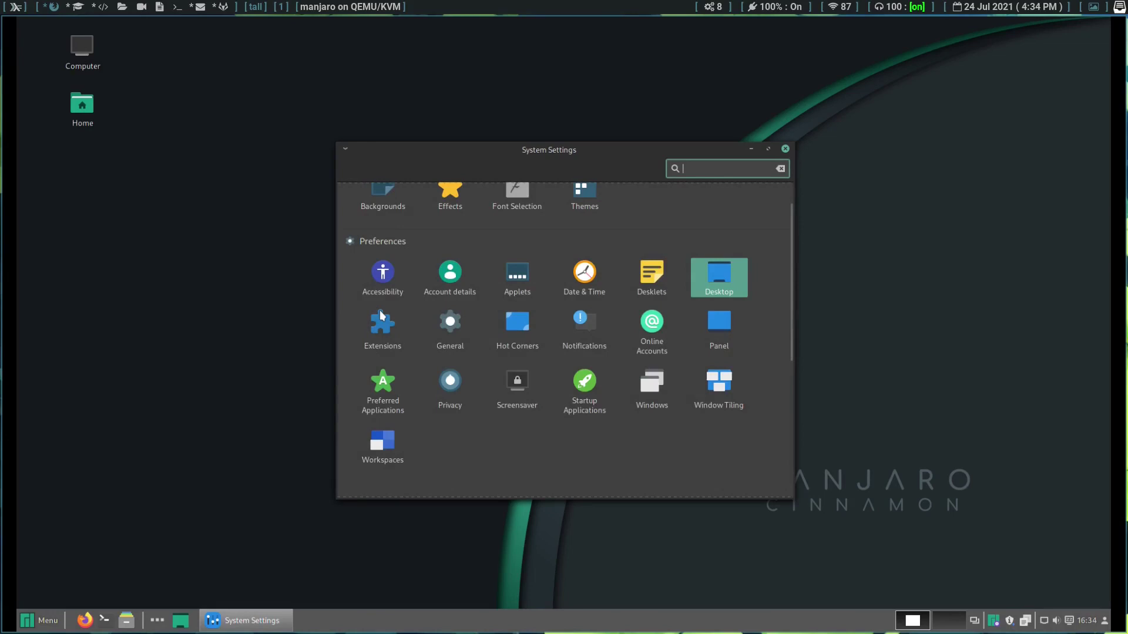
Step: Update the out-of-date Cinnamon extensions cache, browse downloadable extensions, then go to Hot Corners
{"action": "left_click", "coordinate": [379, 312]}
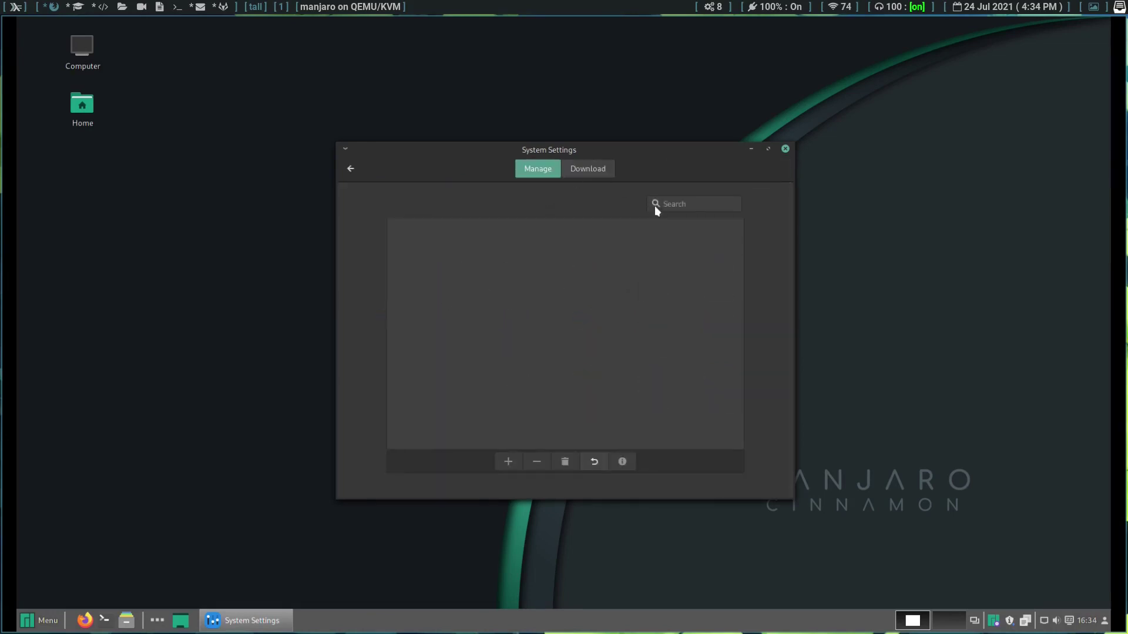
{"action": "left_click", "coordinate": [592, 168]}
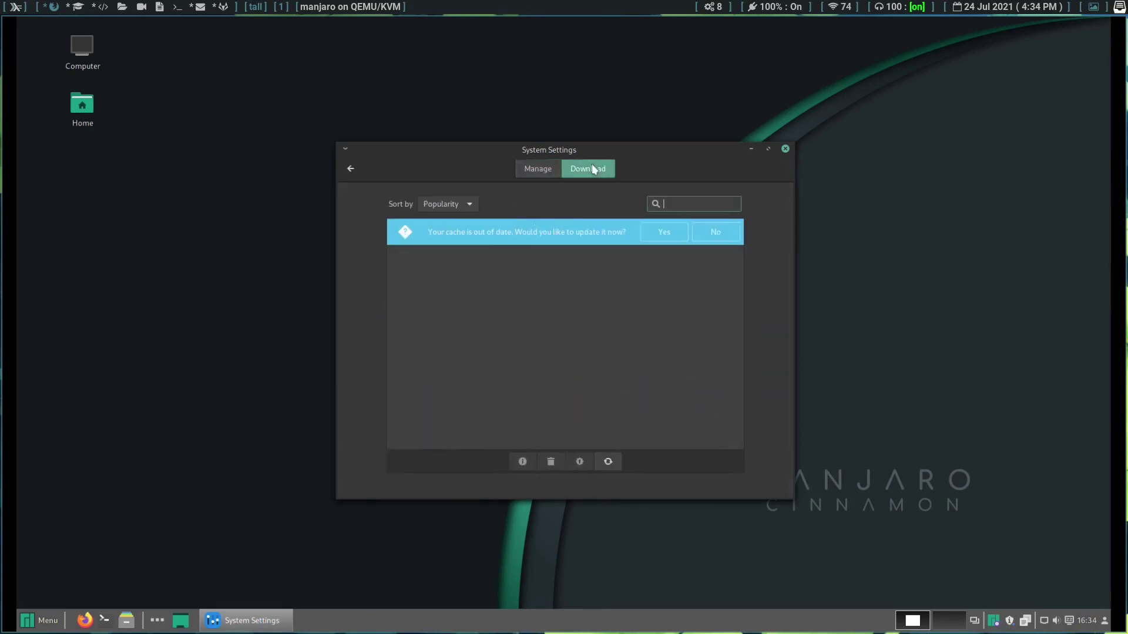
{"action": "left_click", "coordinate": [659, 231]}
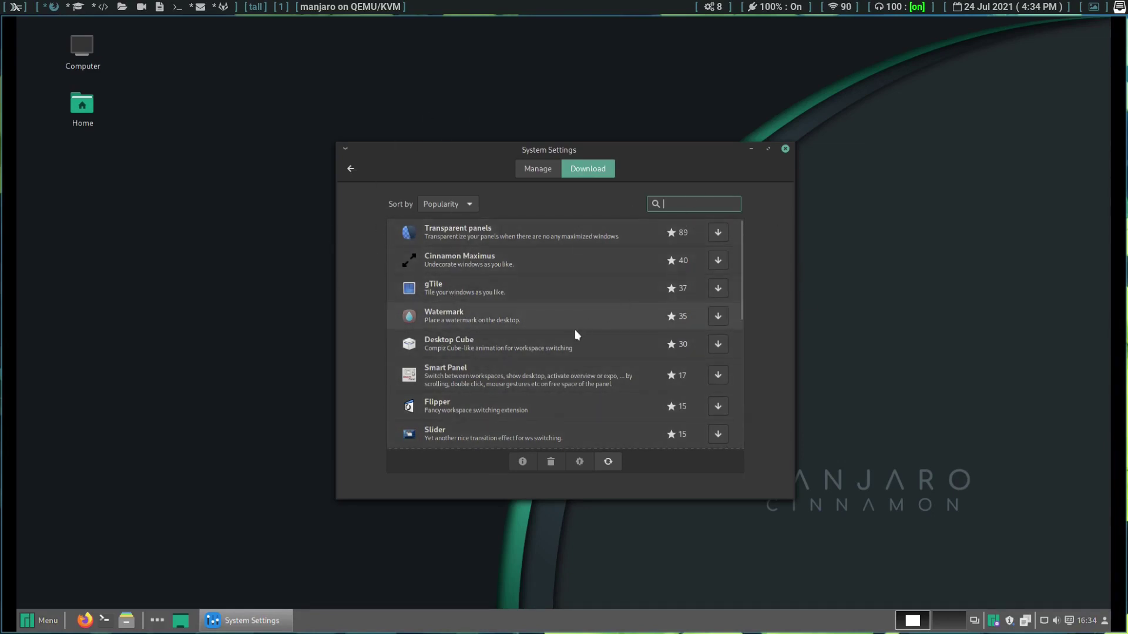
{"action": "scroll", "coordinate": [520, 351], "scroll_direction": "down", "scroll_amount": 2}
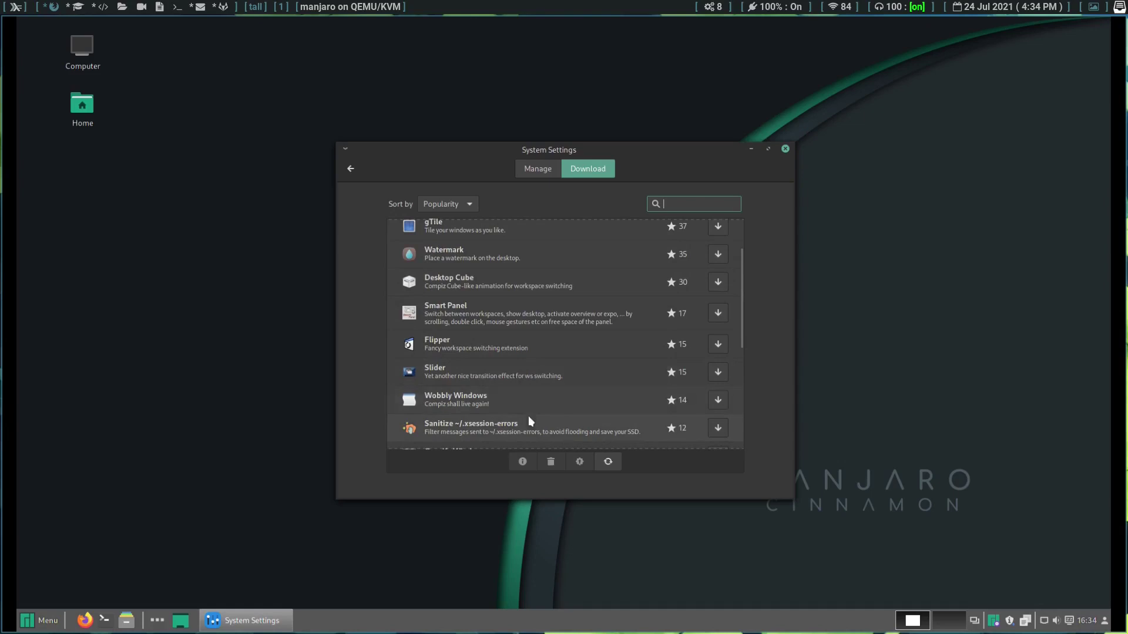
{"action": "left_click", "coordinate": [351, 170]}
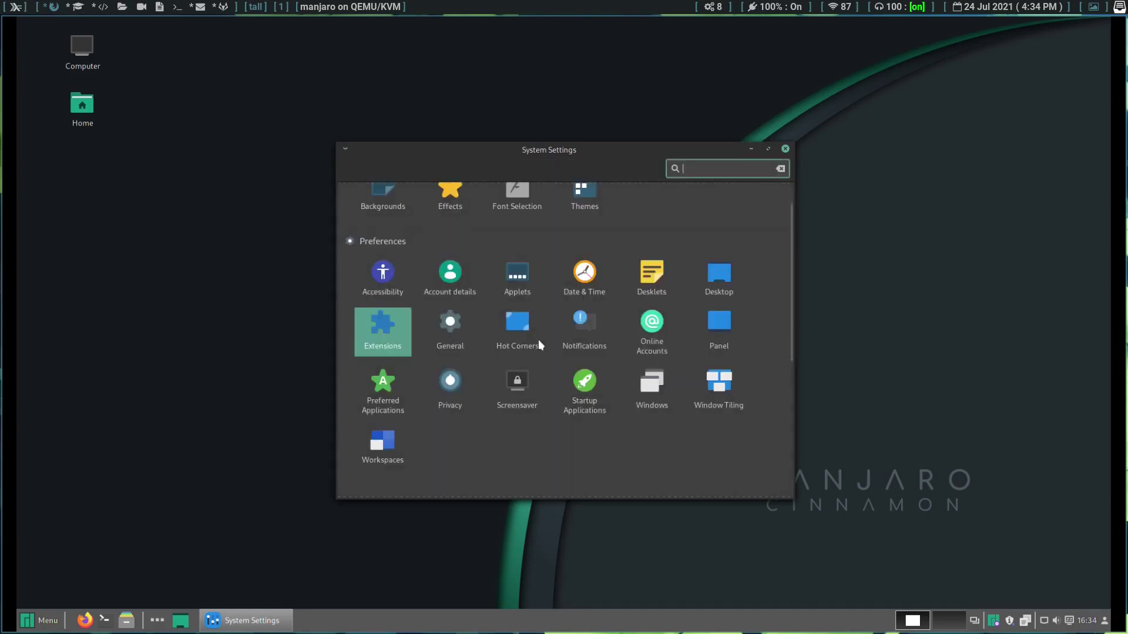
{"action": "left_click", "coordinate": [522, 330]}
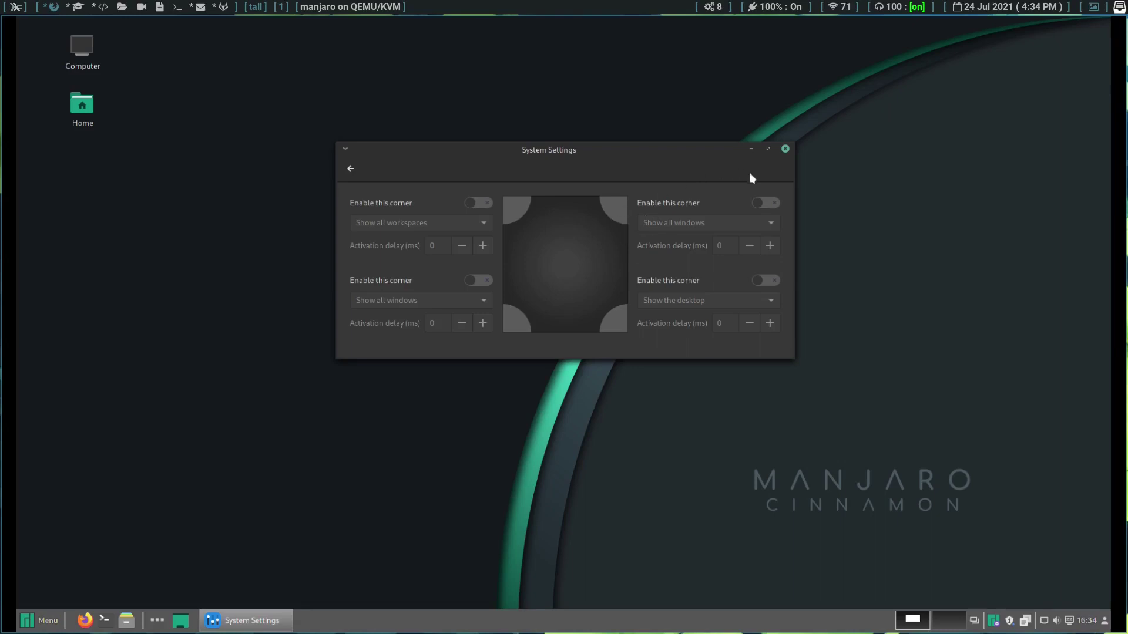
Step: Leave Hot Corners, scroll to Hardware and Administration, and close System Settings
{"action": "left_click", "coordinate": [350, 168]}
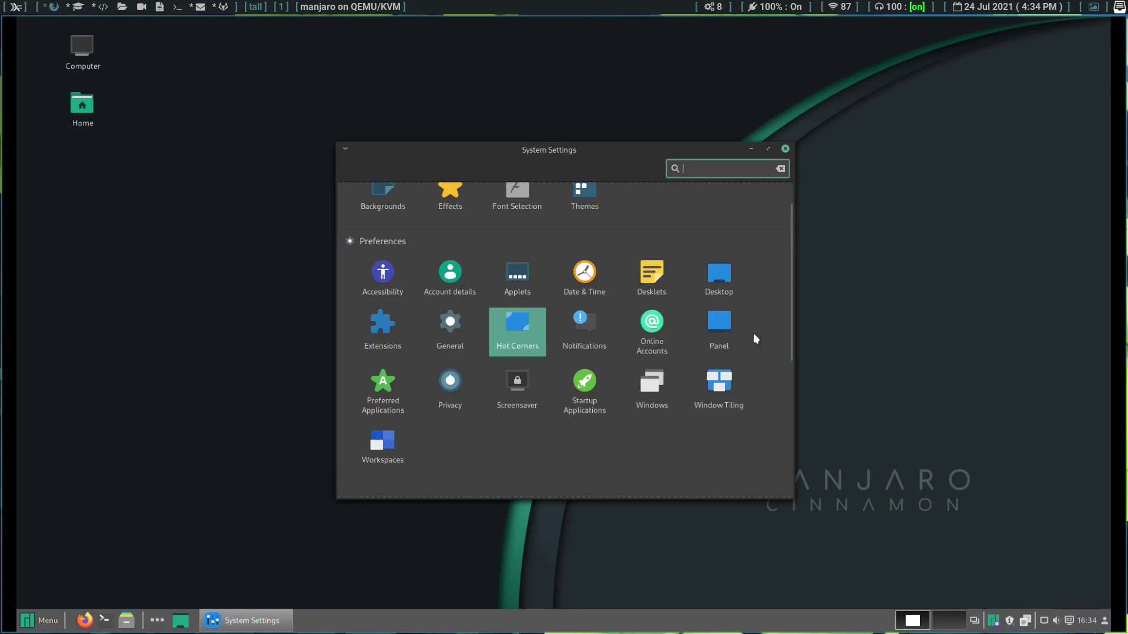
{"action": "scroll", "coordinate": [468, 383], "scroll_direction": "down", "scroll_amount": 5}
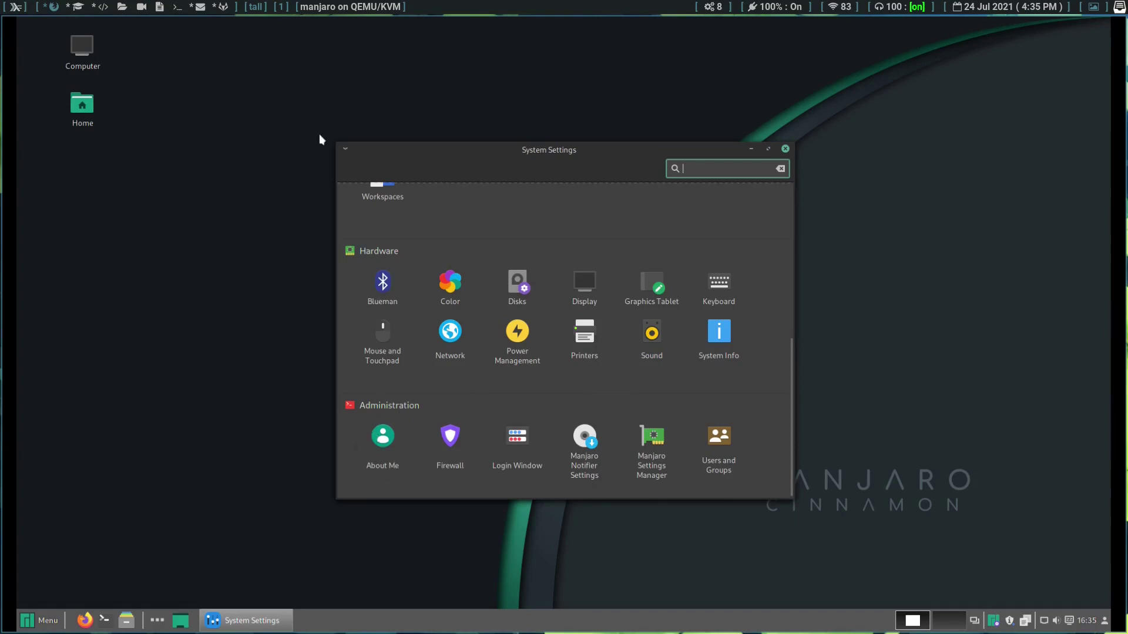
{"action": "left_click", "coordinate": [786, 149]}
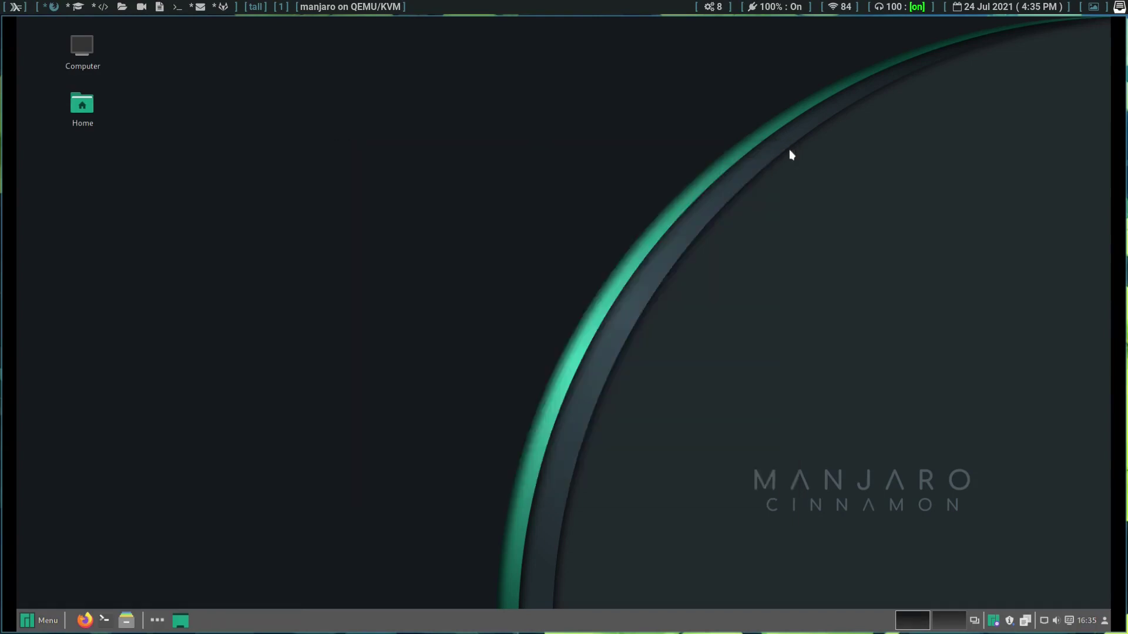
Step: Open Pamac from the 217-updates tray icon, switch to Browse, and list the View categories
{"action": "left_click", "coordinate": [1009, 620]}
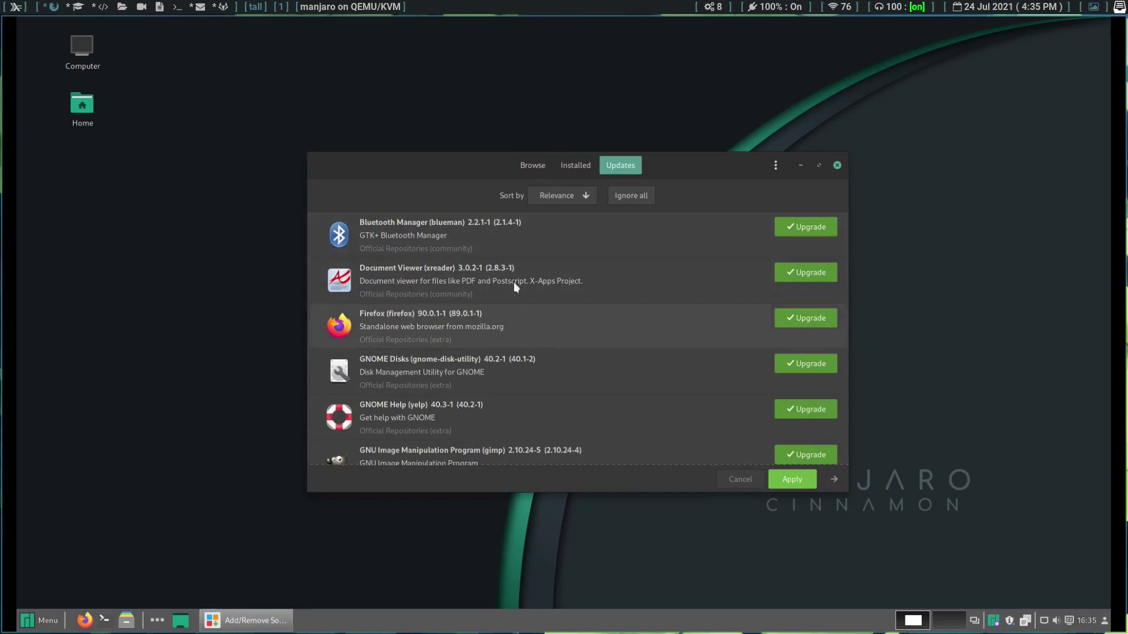
{"action": "left_click", "coordinate": [534, 167]}
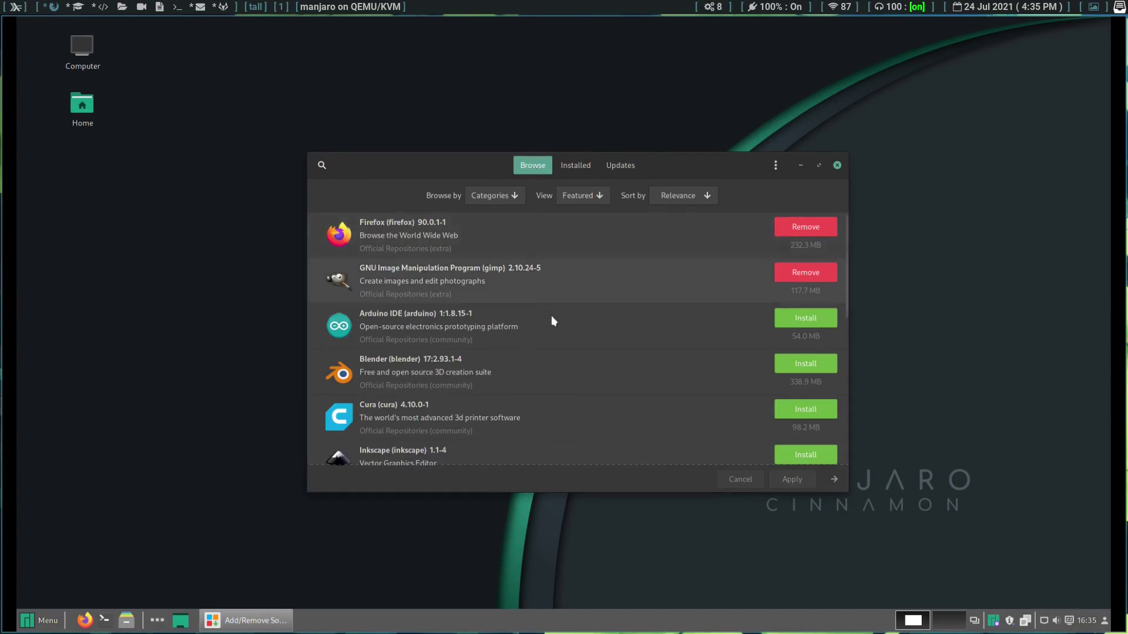
{"action": "left_click", "coordinate": [516, 199]}
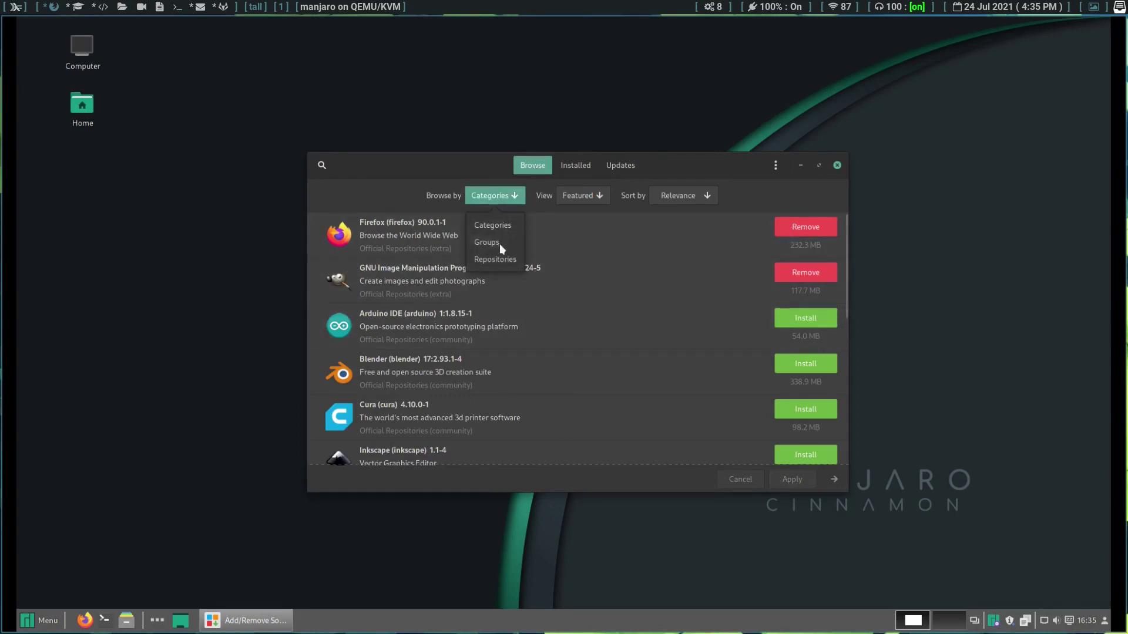
{"action": "left_click", "coordinate": [595, 200]}
{"action": "left_click", "coordinate": [596, 199]}
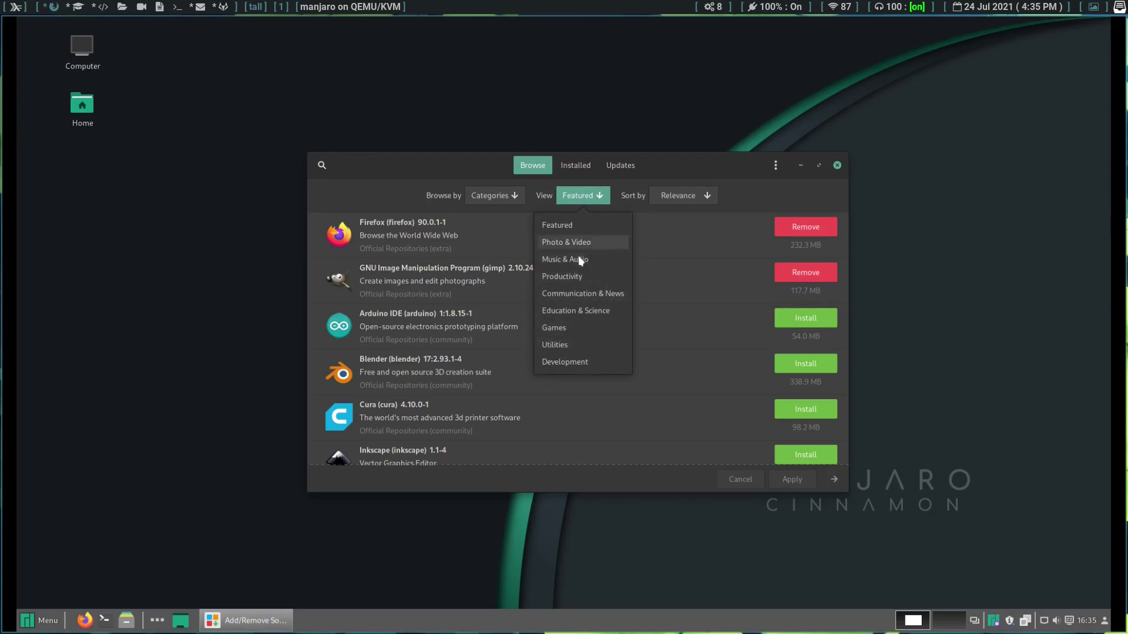
Step: Scroll through the Communication & News packages, then close Add/Remove Software
{"action": "left_click", "coordinate": [579, 291]}
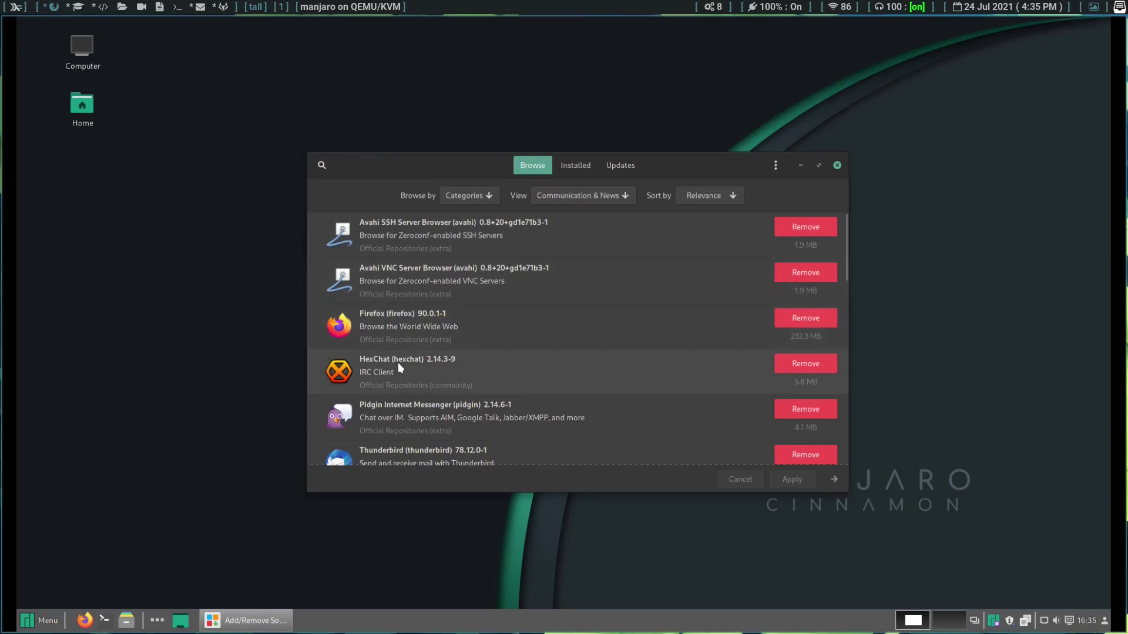
{"action": "scroll", "coordinate": [397, 362], "scroll_direction": "down", "scroll_amount": 3}
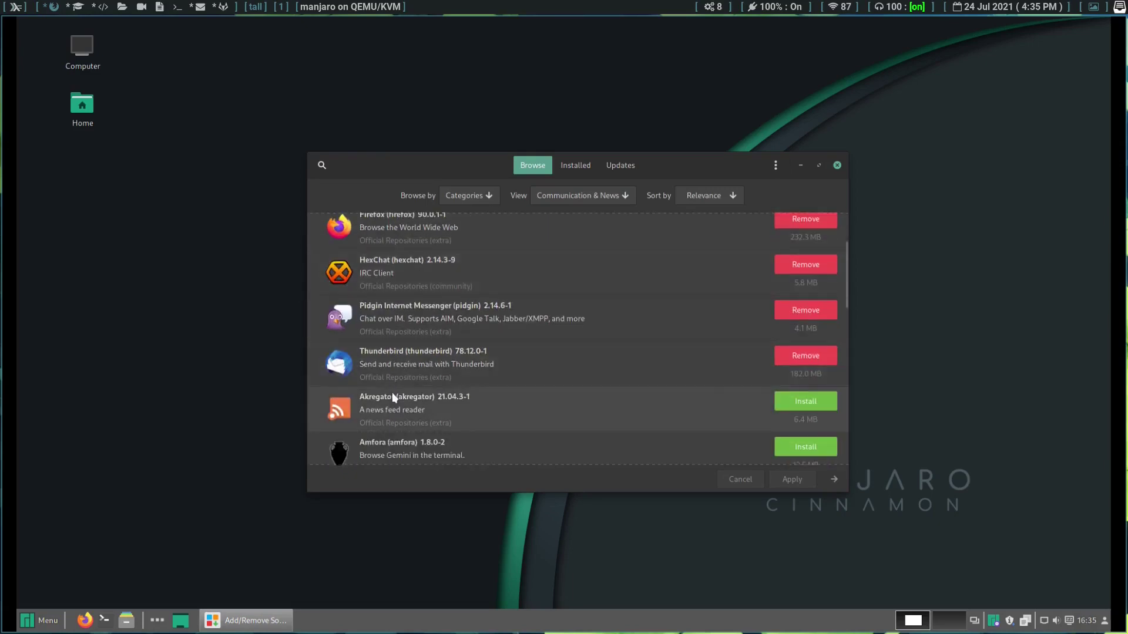
{"action": "scroll", "coordinate": [392, 392], "scroll_direction": "down", "scroll_amount": 4}
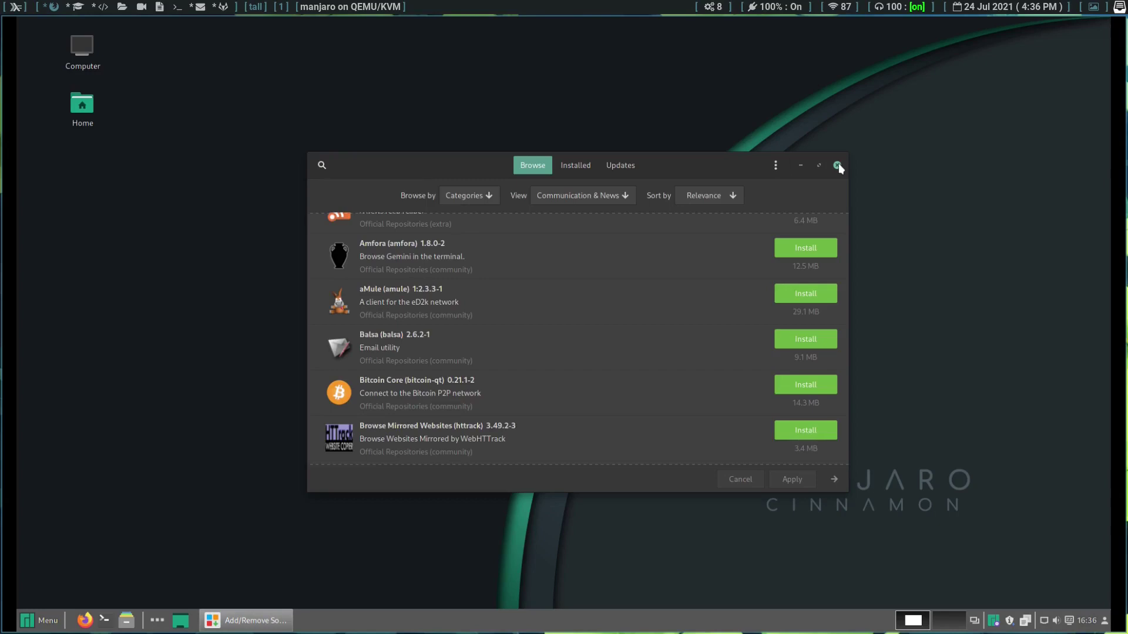
{"action": "left_click", "coordinate": [838, 165]}
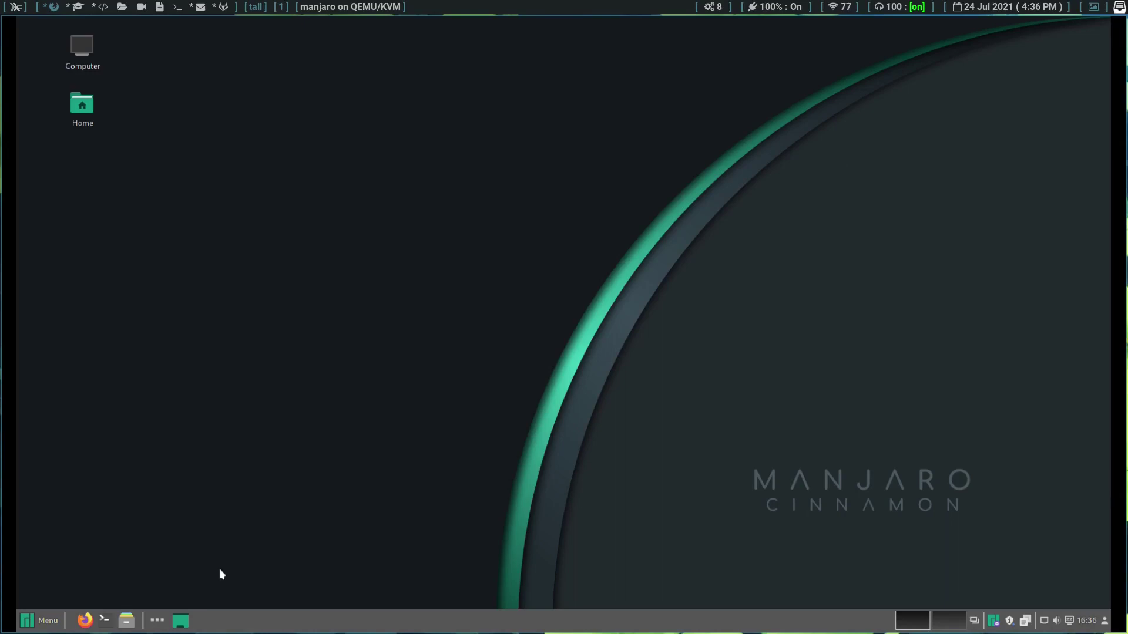
Step: In a new terminal, type 'sudo pacman -S thunderbird' and close it without running it
{"action": "left_click", "coordinate": [104, 620]}
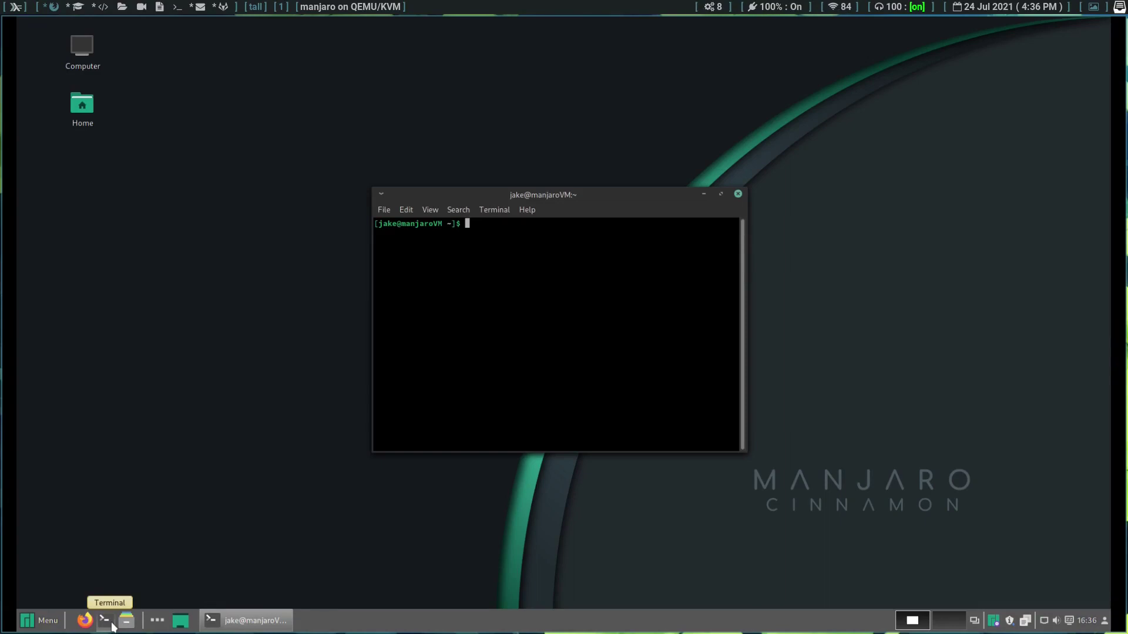
{"action": "type", "text": "su"}
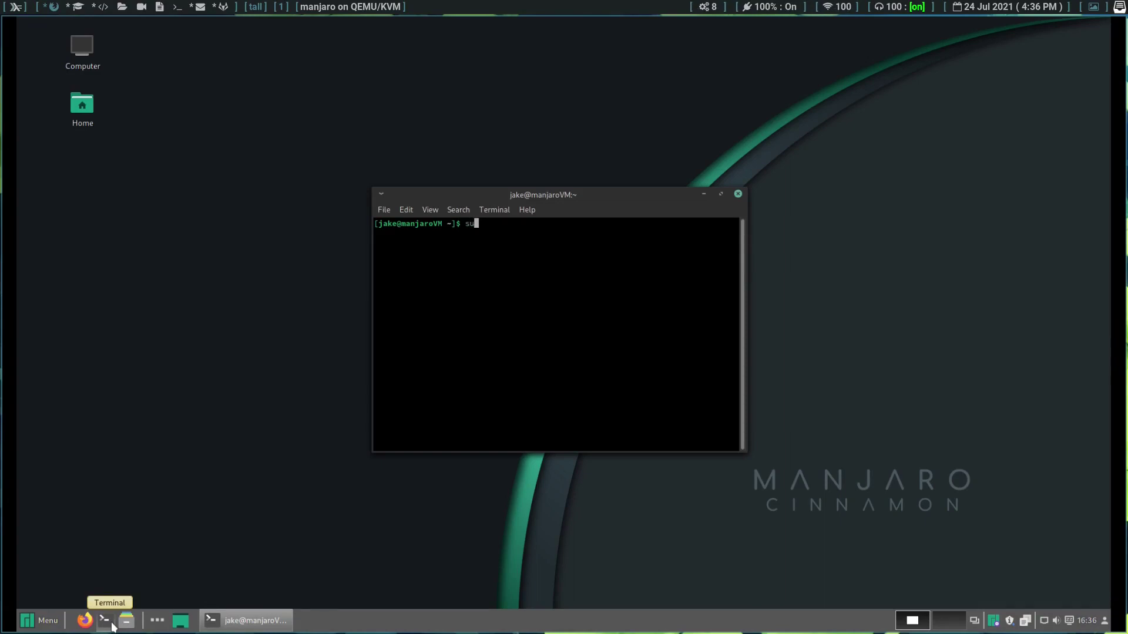
{"action": "type", "text": "do pacman "}
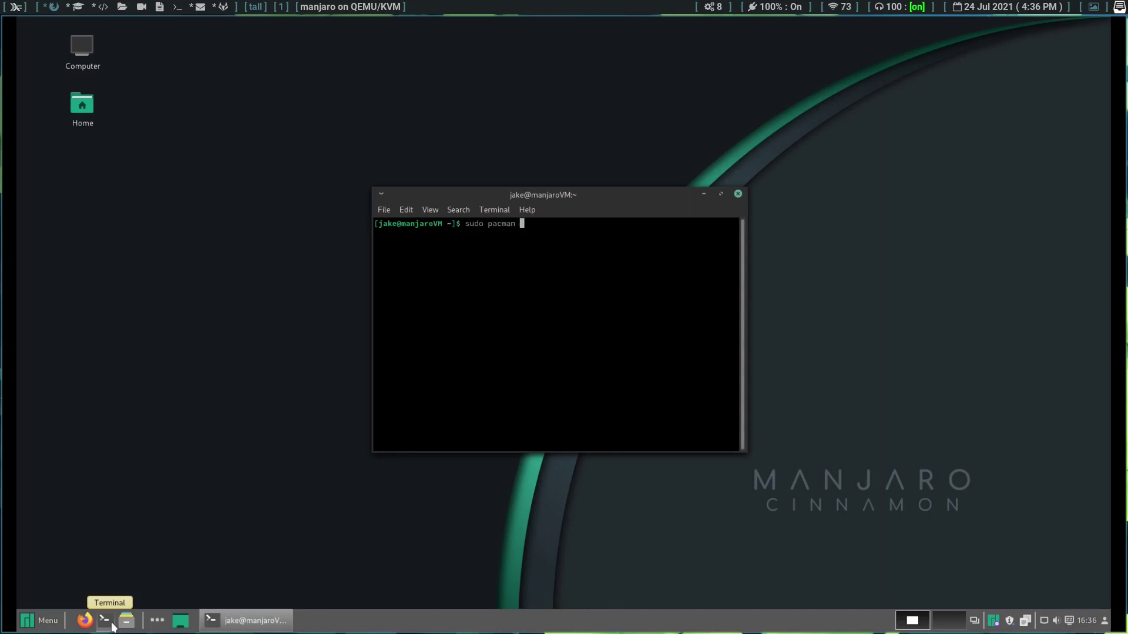
{"action": "type", "text": "-S firefox"}
{"action": "key", "text": "BackSpace"}
{"action": "key", "text": "BackSpace"}
{"action": "key", "text": "BackSpace"}
{"action": "key", "text": "BackSpace"}
{"action": "key", "text": "BackSpace"}
{"action": "key", "text": "BackSpace"}
{"action": "key", "text": "BackSpace"}
{"action": "key", "text": "BackSpace"}
{"action": "type", "text": "brace"}
{"action": "key", "text": "BackSpace"}
{"action": "key", "text": "BackSpace"}
{"action": "key", "text": "BackSpace"}
{"action": "key", "text": "BackSpace"}
{"action": "key", "text": "BackSpace"}
{"action": "key", "text": "BackSpace"}
{"action": "type", "text": "thunderbird"}
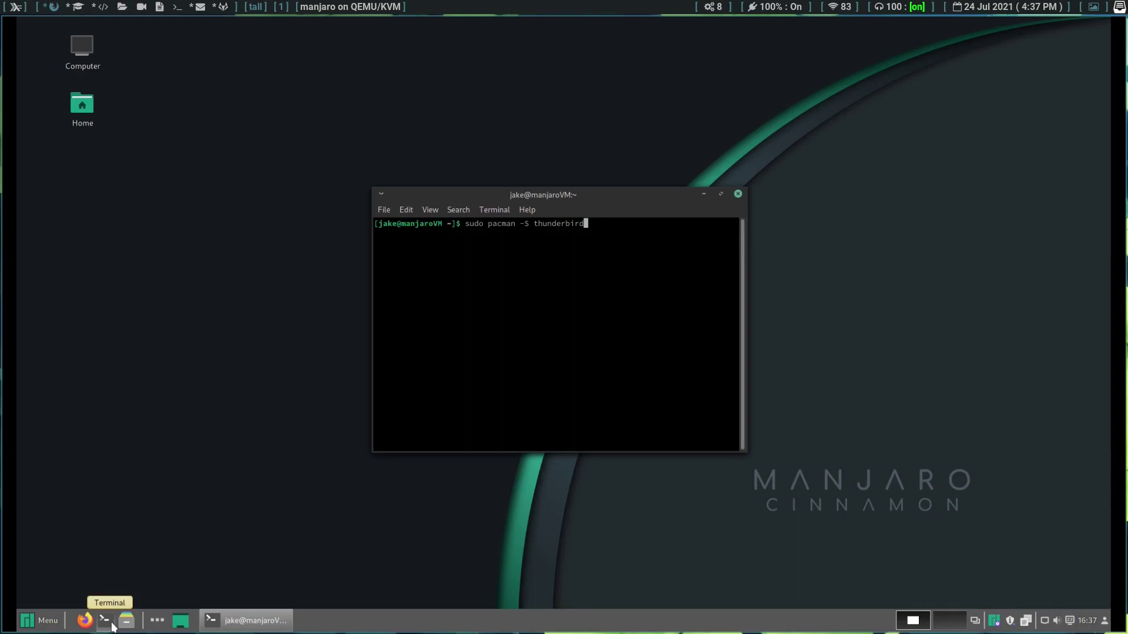
{"action": "left_click", "coordinate": [738, 194]}
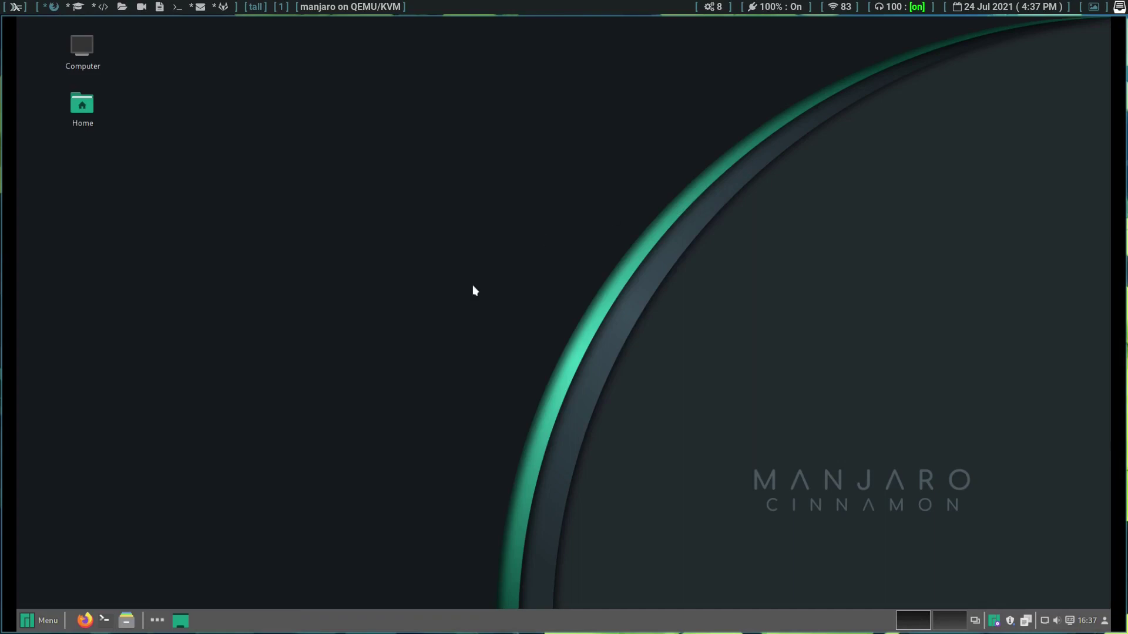
Step: Open the home folder in Nemo, shrink icons to the smallest size, then try Compact and List views
{"action": "left_click", "coordinate": [134, 623]}
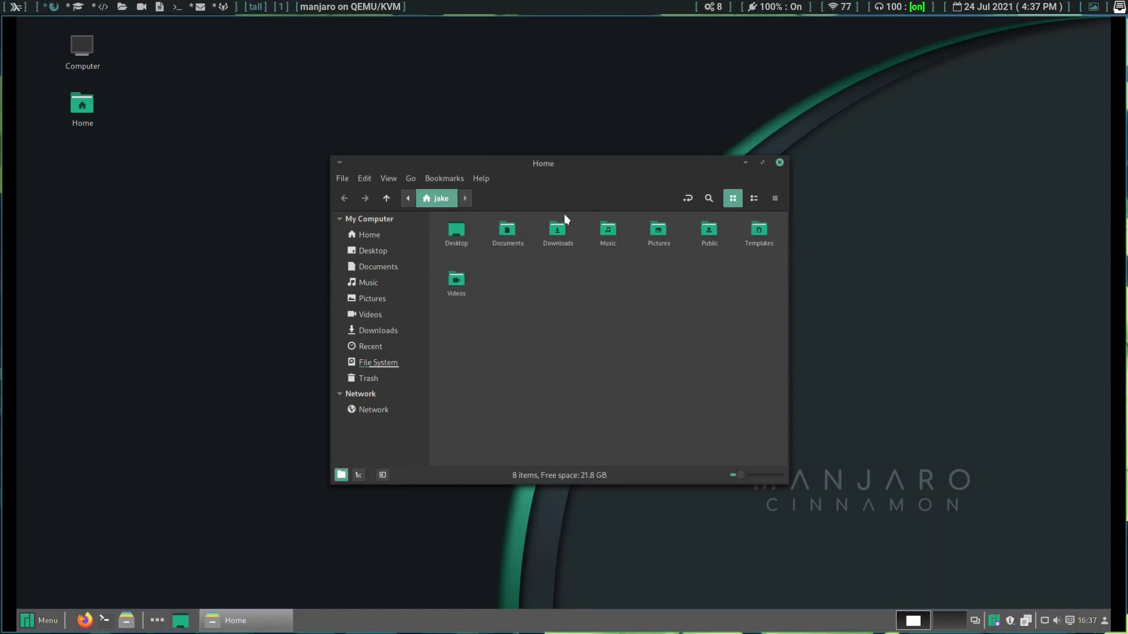
{"action": "mouse_move", "coordinate": [738, 477]}
{"action": "left_mouse_down"}
{"action": "mouse_move", "coordinate": [749, 478]}
{"action": "mouse_move", "coordinate": [731, 490]}
{"action": "left_mouse_up"}
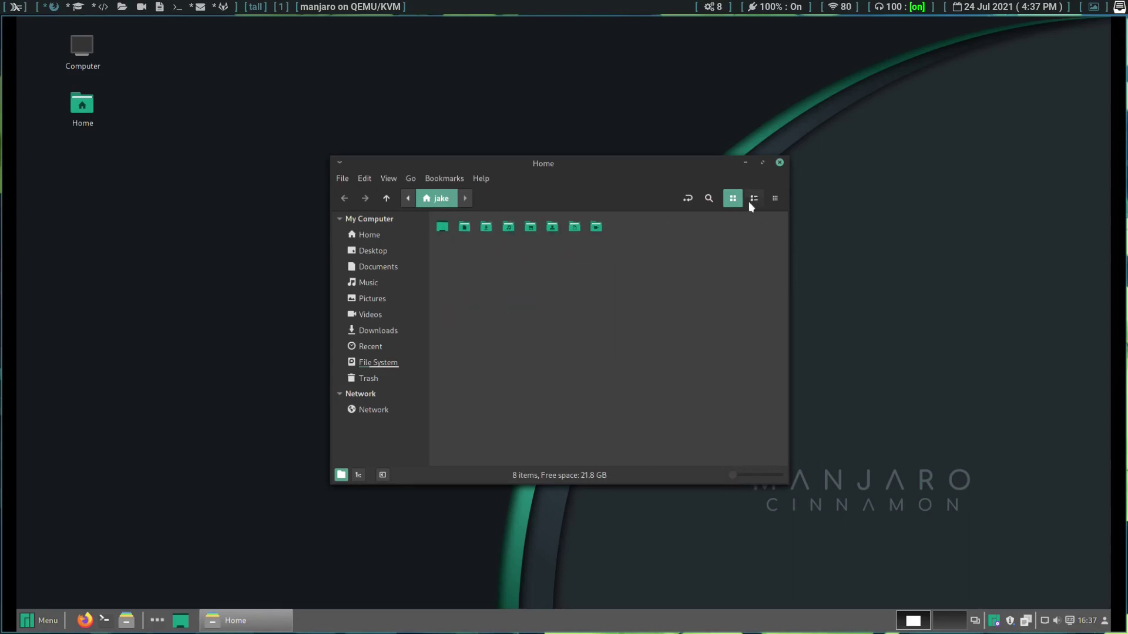
{"action": "left_click", "coordinate": [773, 201]}
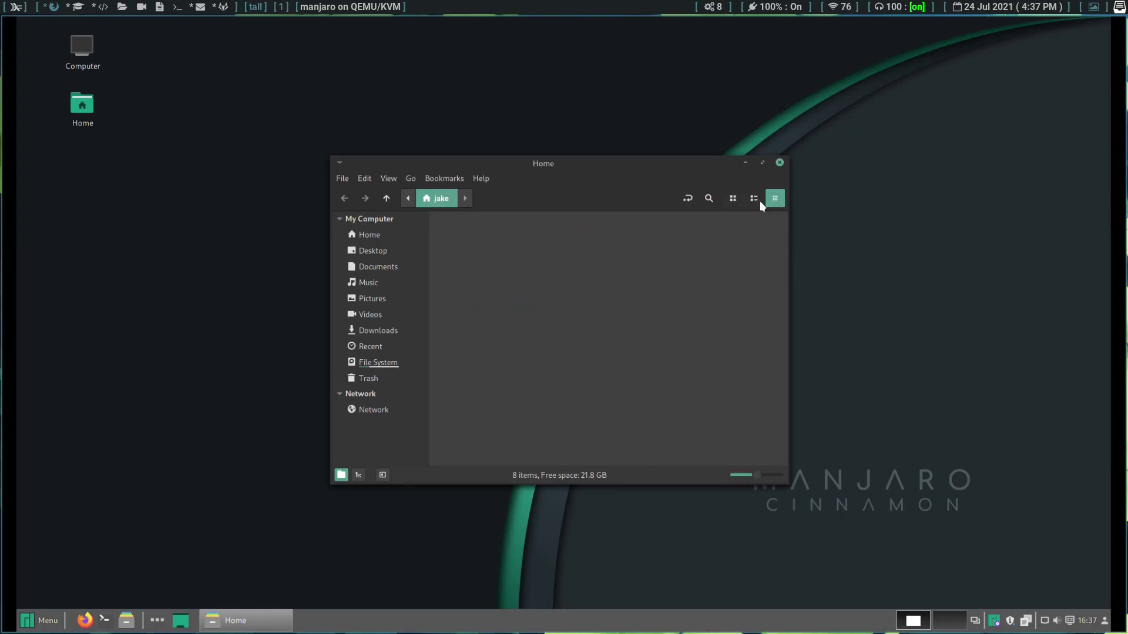
{"action": "left_click", "coordinate": [757, 200]}
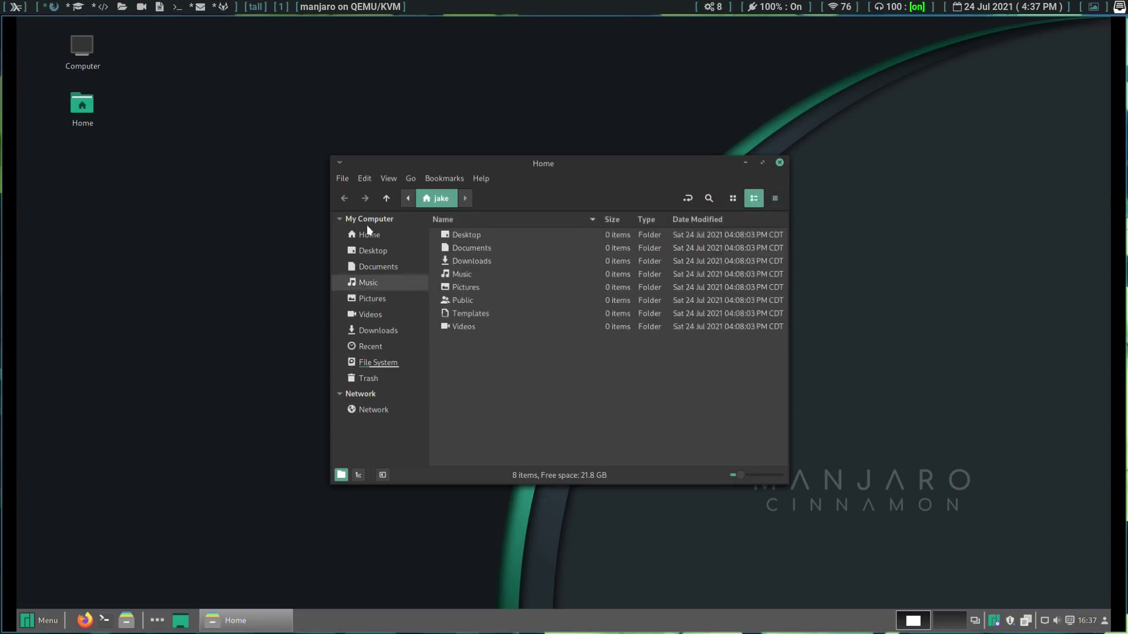
Step: Hide the sidebar, restore it, show it as a folder tree, then return to Places
{"action": "left_click", "coordinate": [382, 476]}
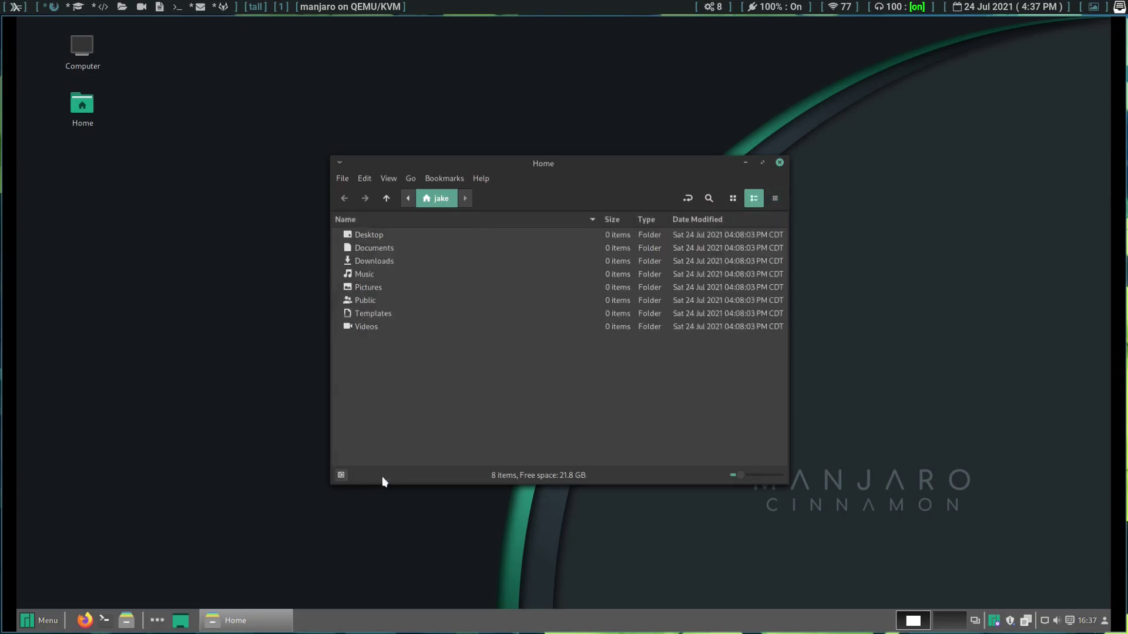
{"action": "left_click", "coordinate": [342, 475]}
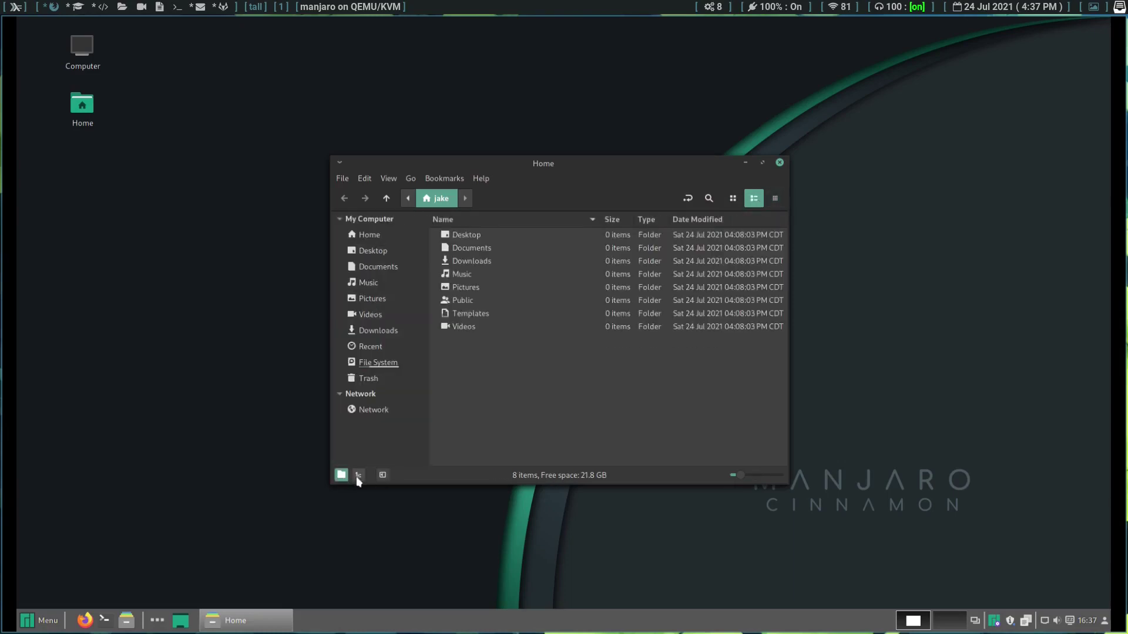
{"action": "left_click", "coordinate": [358, 476]}
{"action": "left_click", "coordinate": [341, 476]}
Step: Split the window with View > Extra Pane, then close the file manager
{"action": "left_click", "coordinate": [388, 178]}
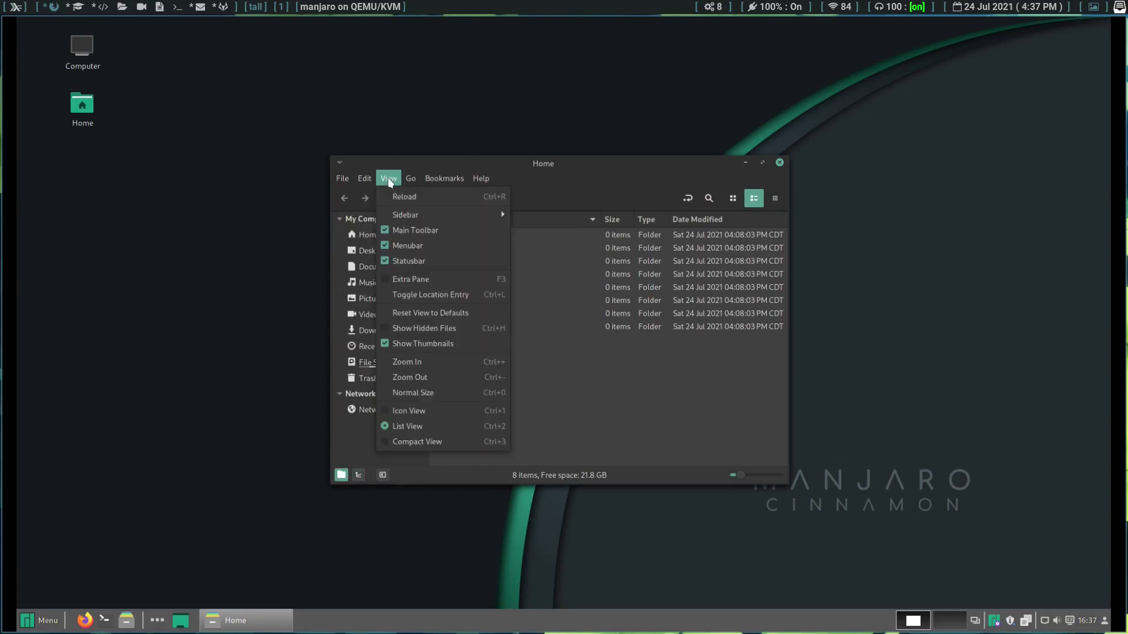
{"action": "left_click", "coordinate": [385, 282]}
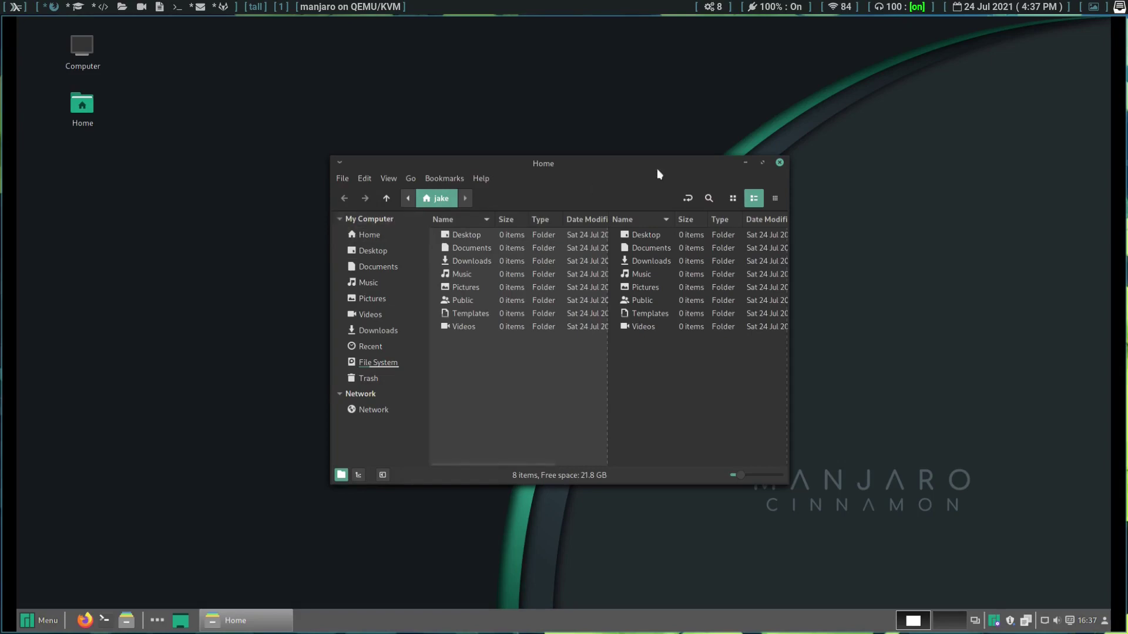
{"action": "left_click", "coordinate": [779, 163]}
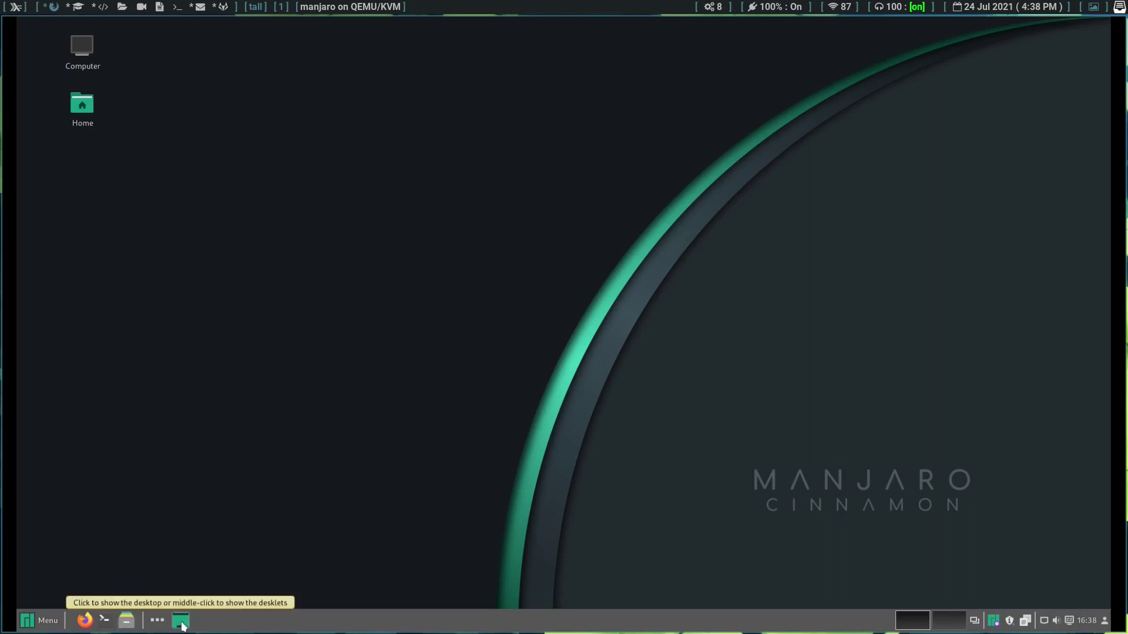
{"action": "left_click", "coordinate": [157, 621]}
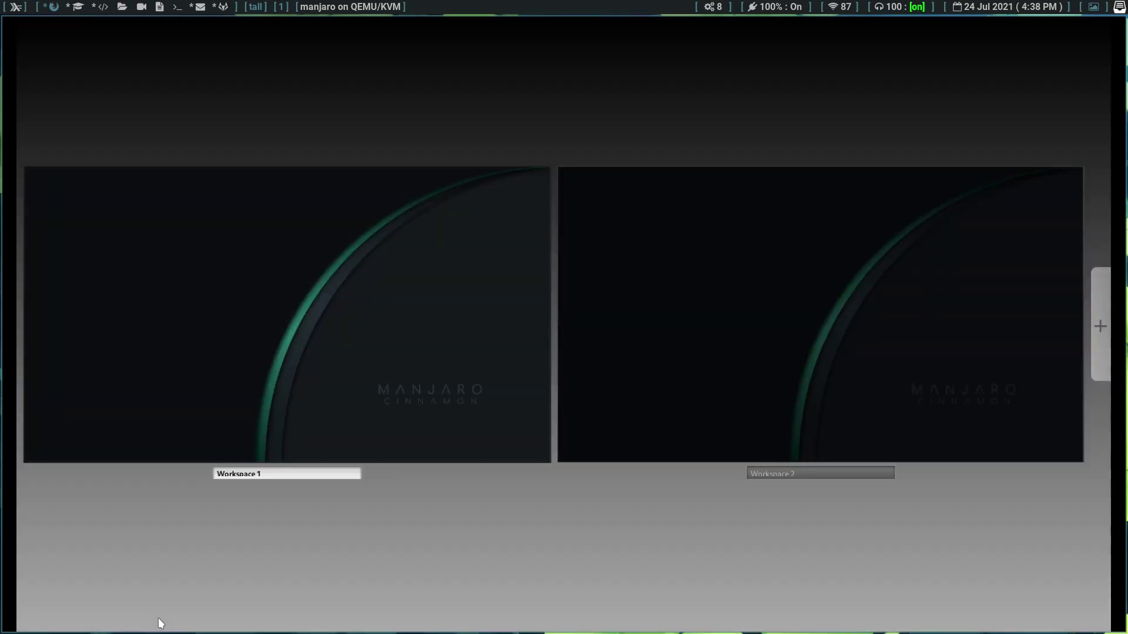
{"action": "left_click", "coordinate": [231, 410]}
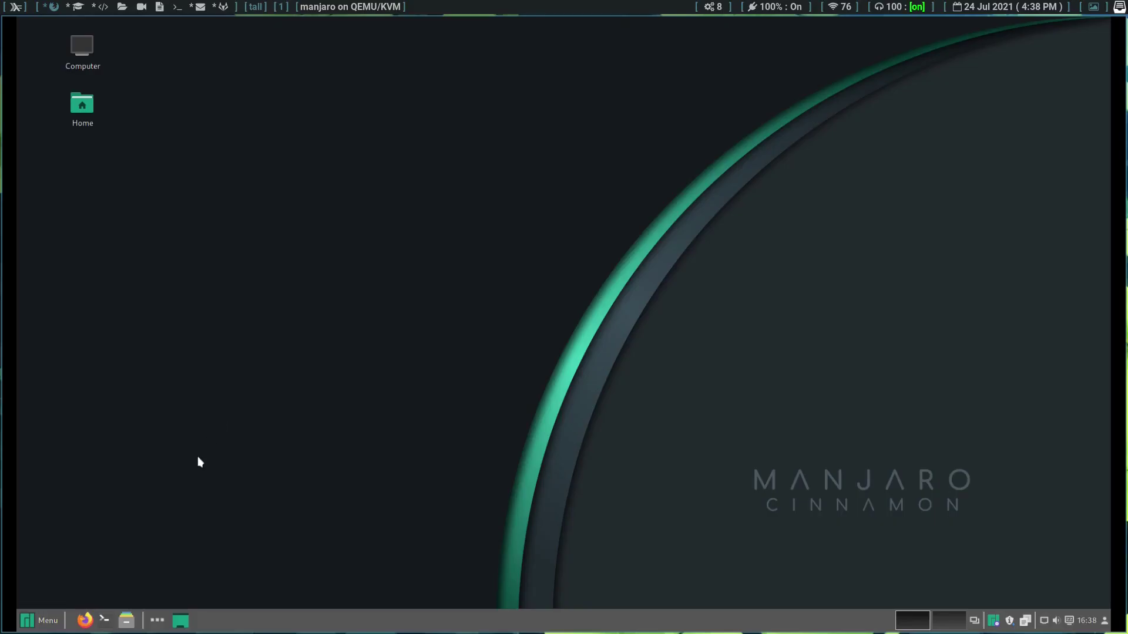
{"action": "left_click", "coordinate": [85, 620]}
{"action": "left_click", "coordinate": [28, 622]}
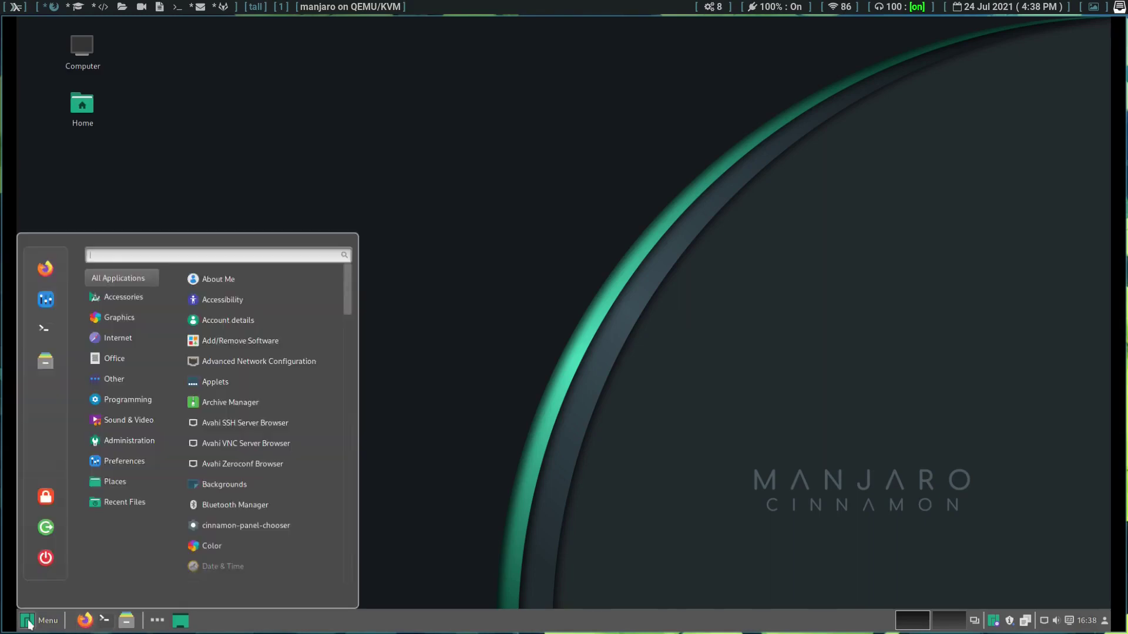
{"action": "left_click", "coordinate": [595, 448]}
{"action": "right_click", "coordinate": [318, 630]}
{"action": "left_click", "coordinate": [320, 631]}
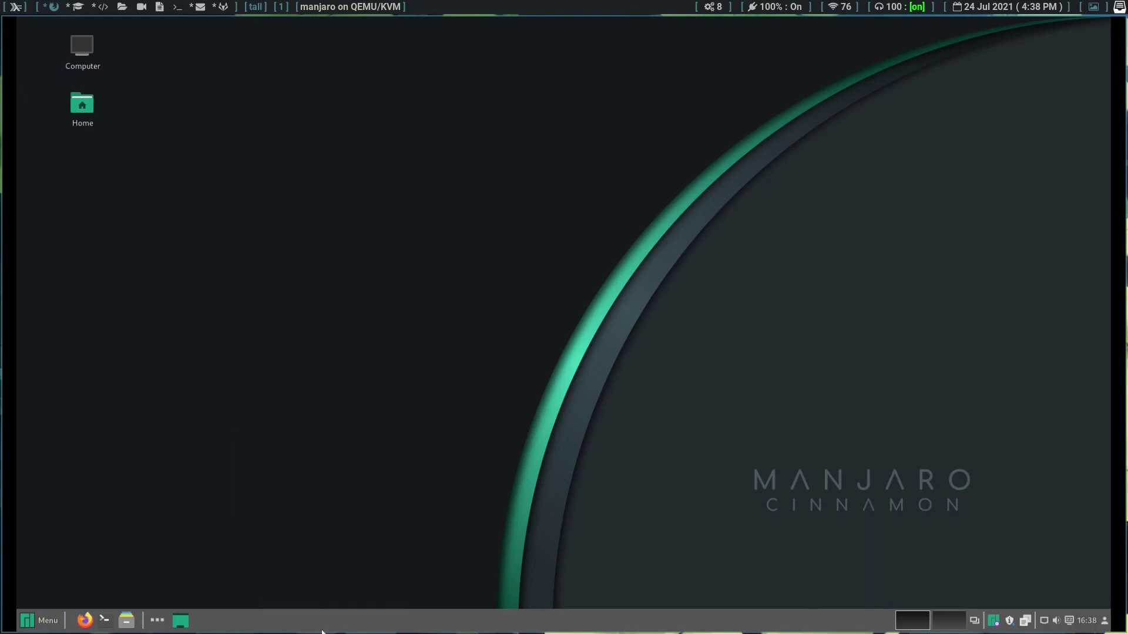
{"action": "right_click", "coordinate": [322, 631]}
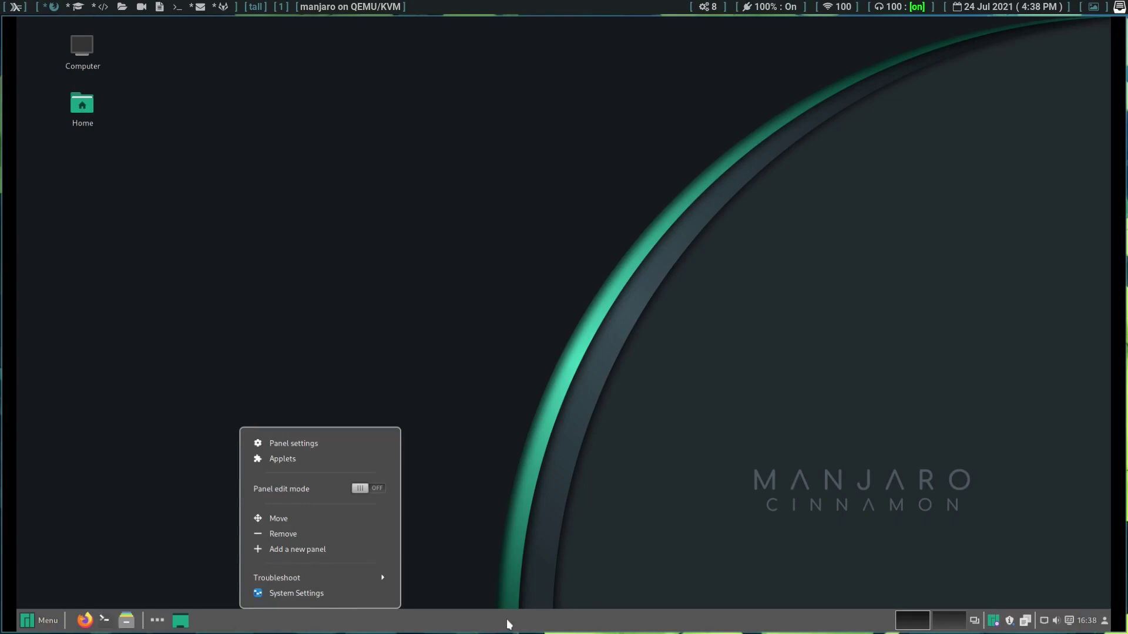
{"action": "left_click", "coordinate": [534, 516]}
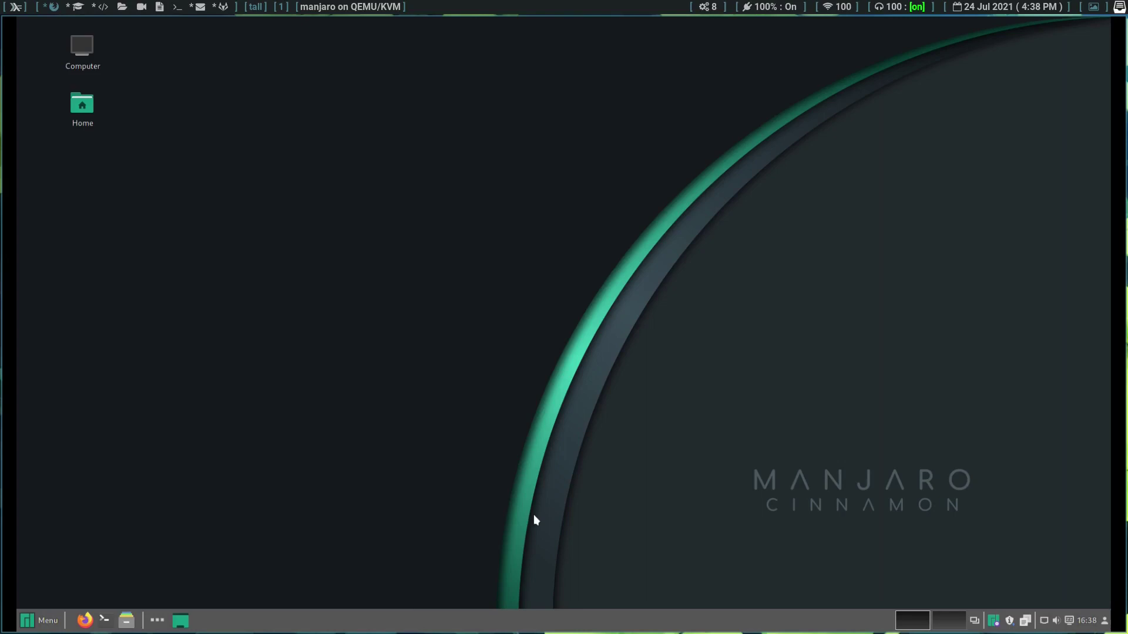